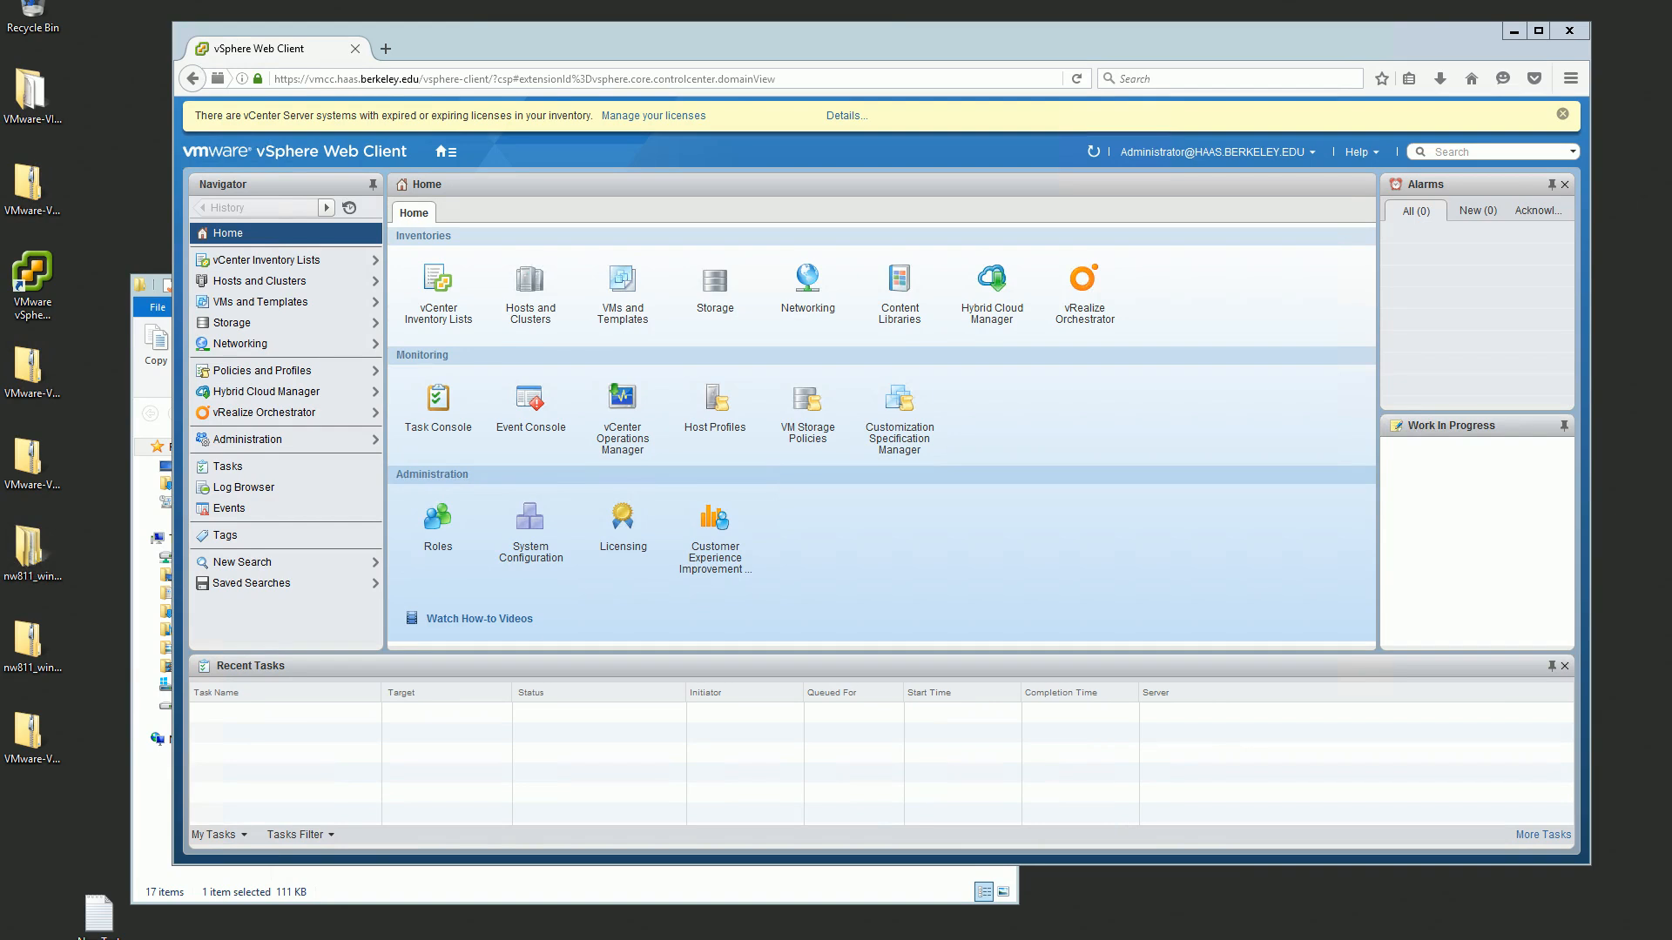
Step: Create a new datacenter named Haas VM Datacenter on the vmcc.haas.berkeley.edu vCenter Server
left_click(436, 282)
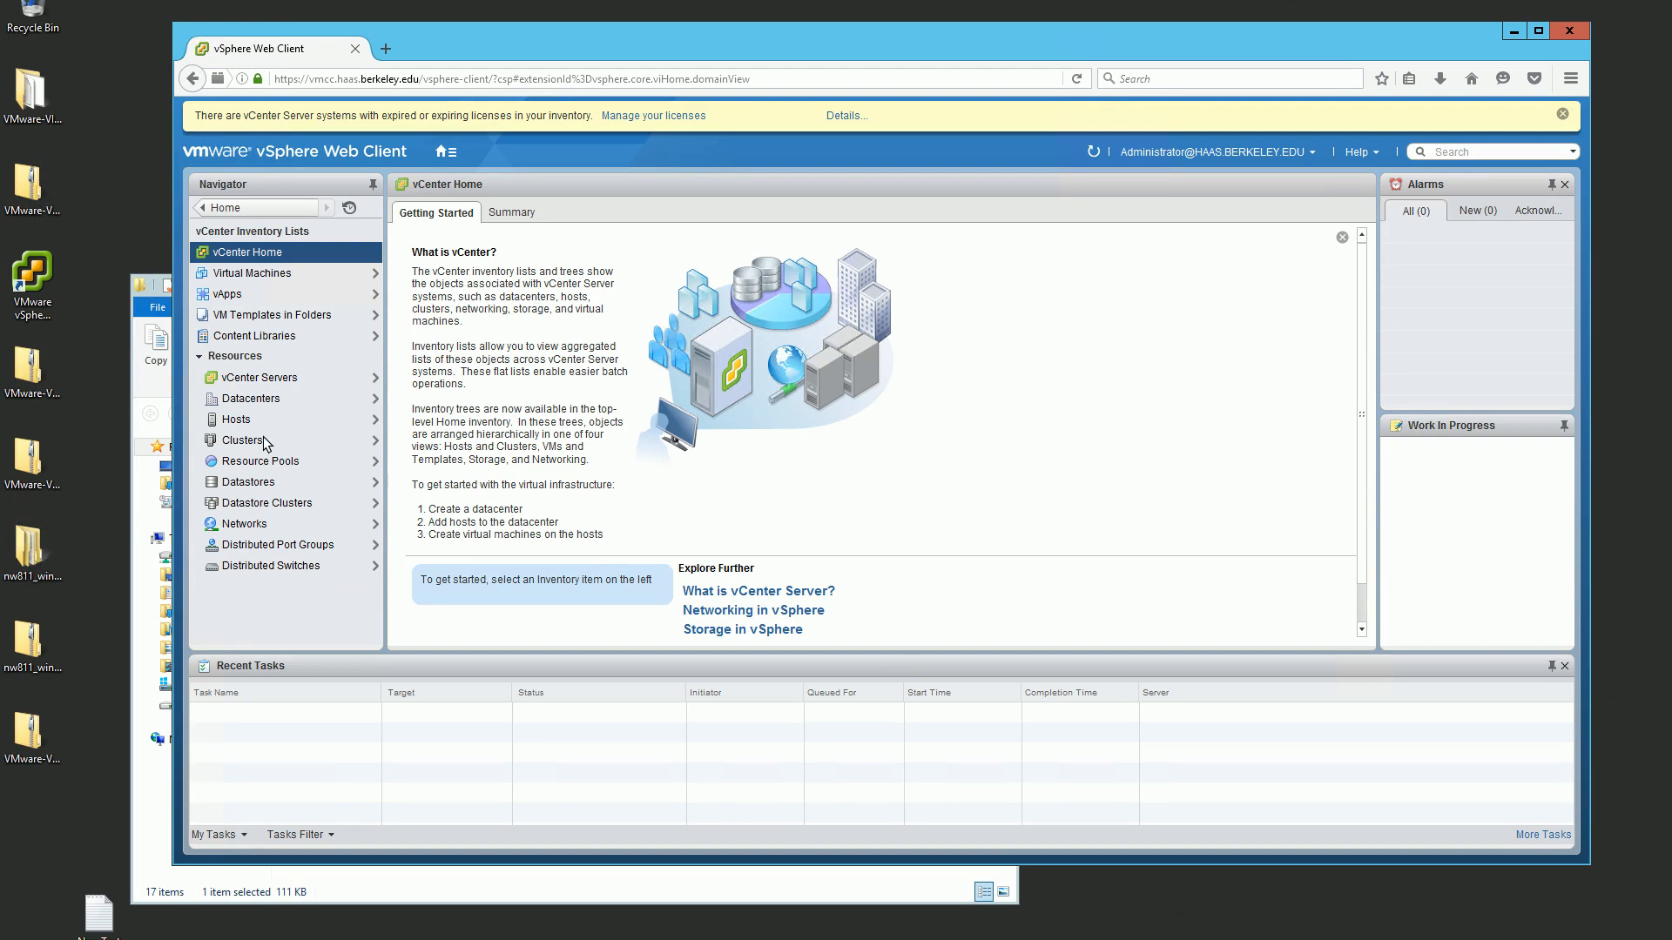
left_click(310, 404)
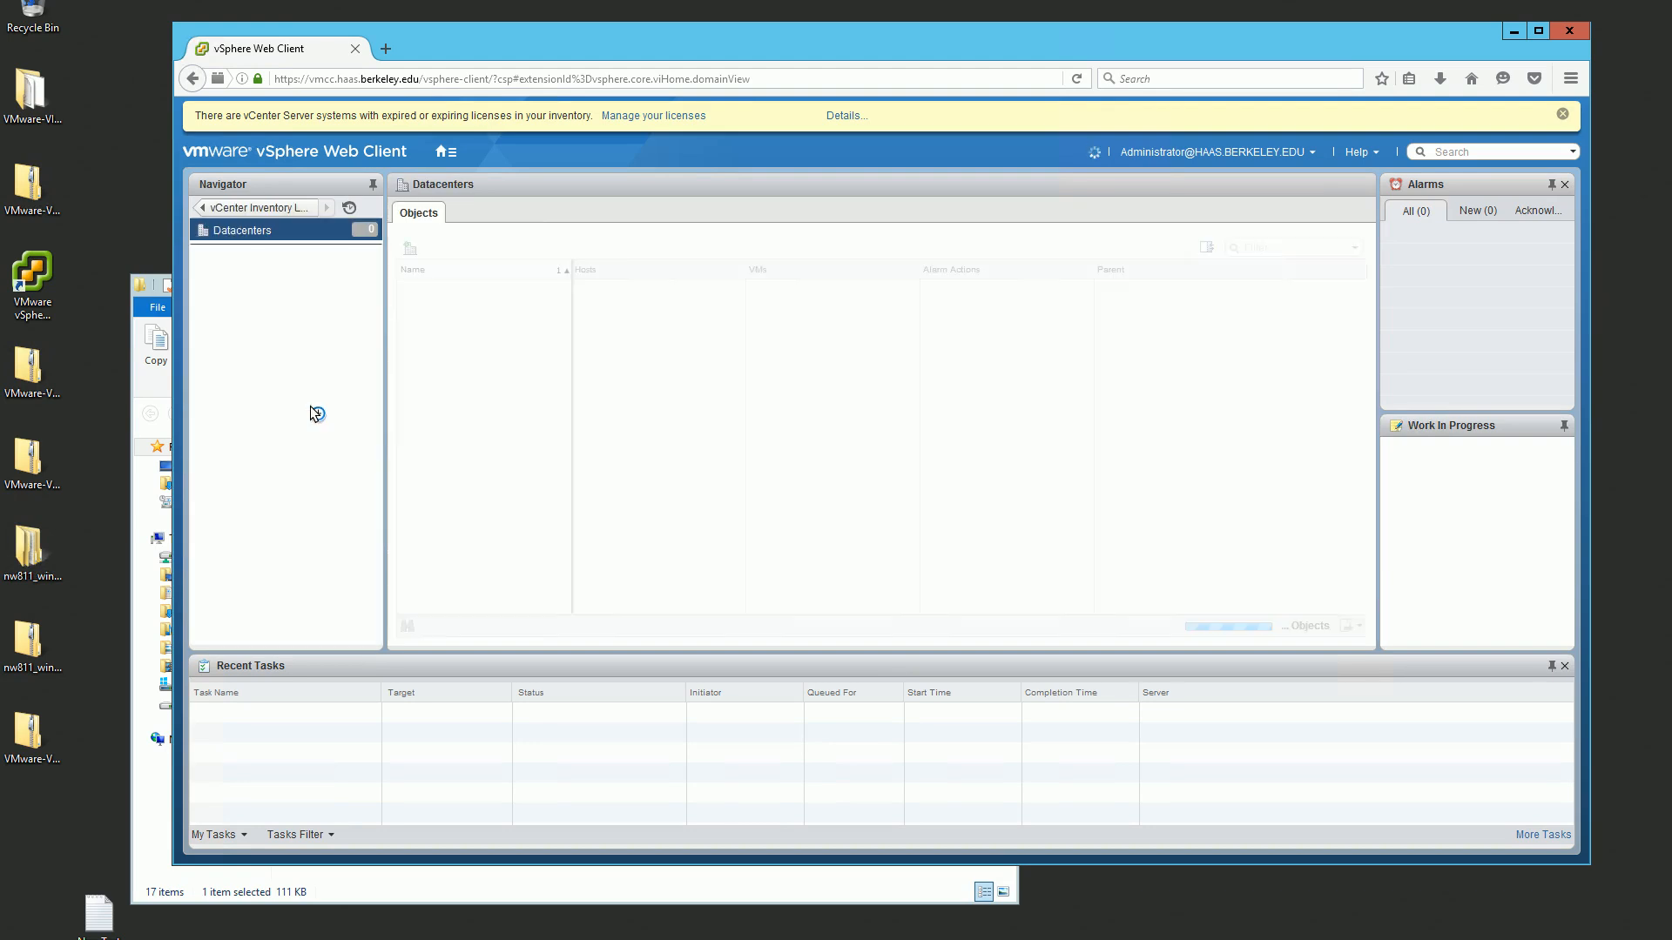
left_click(410, 251)
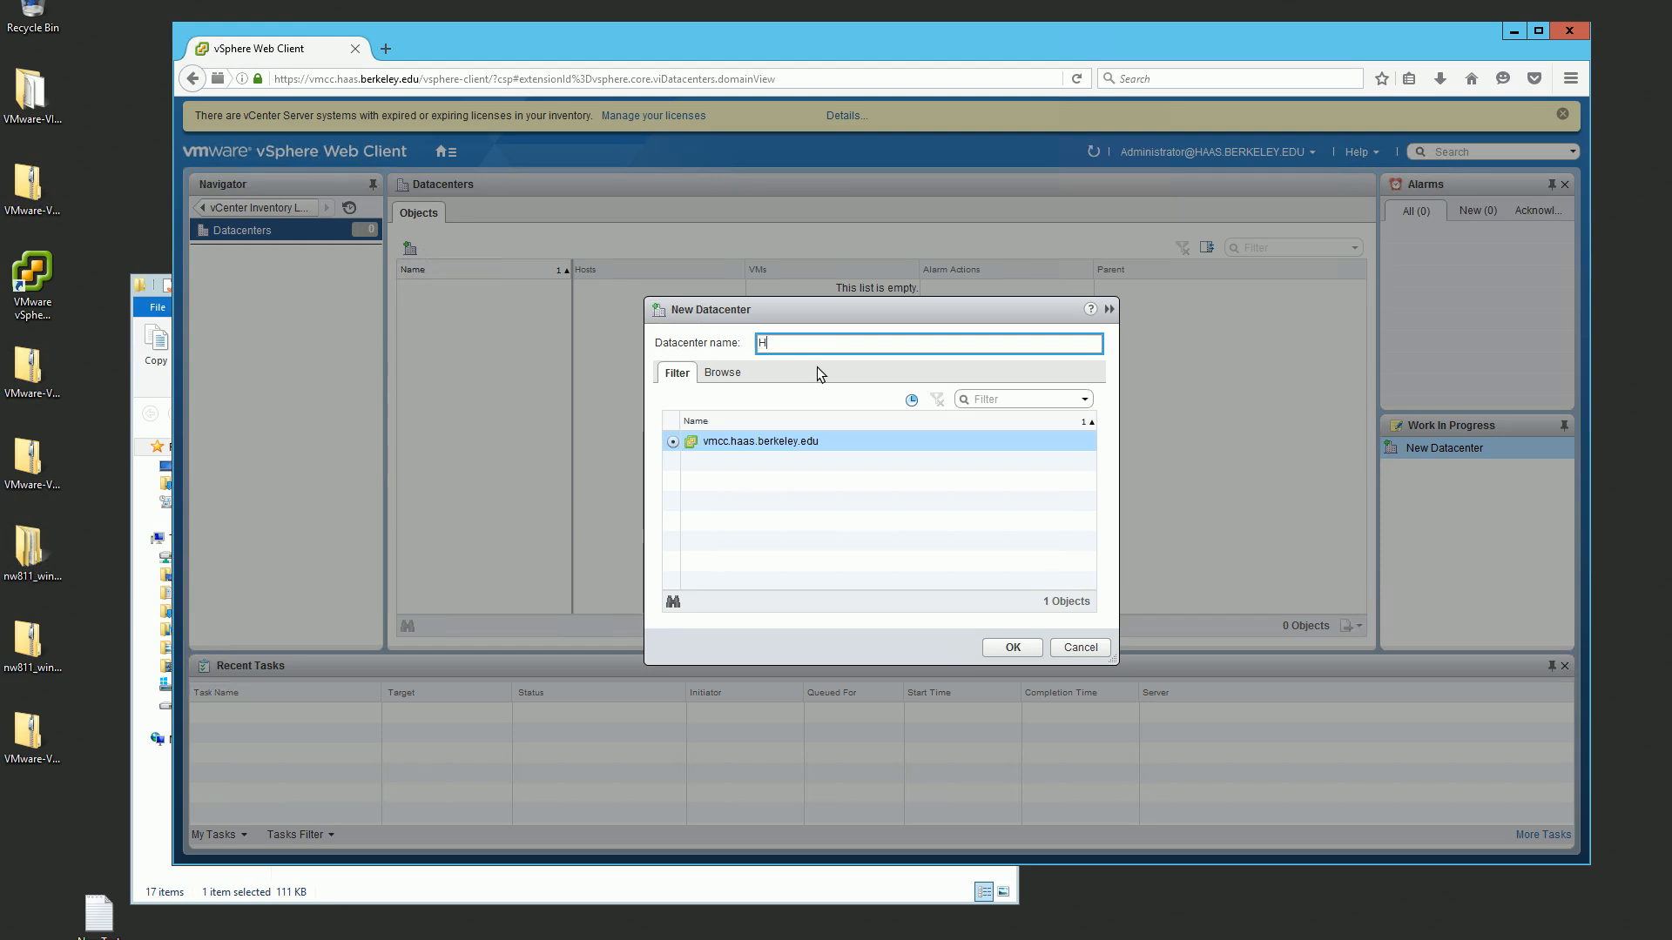
type("Haas VM Datacenter")
left_click(1022, 646)
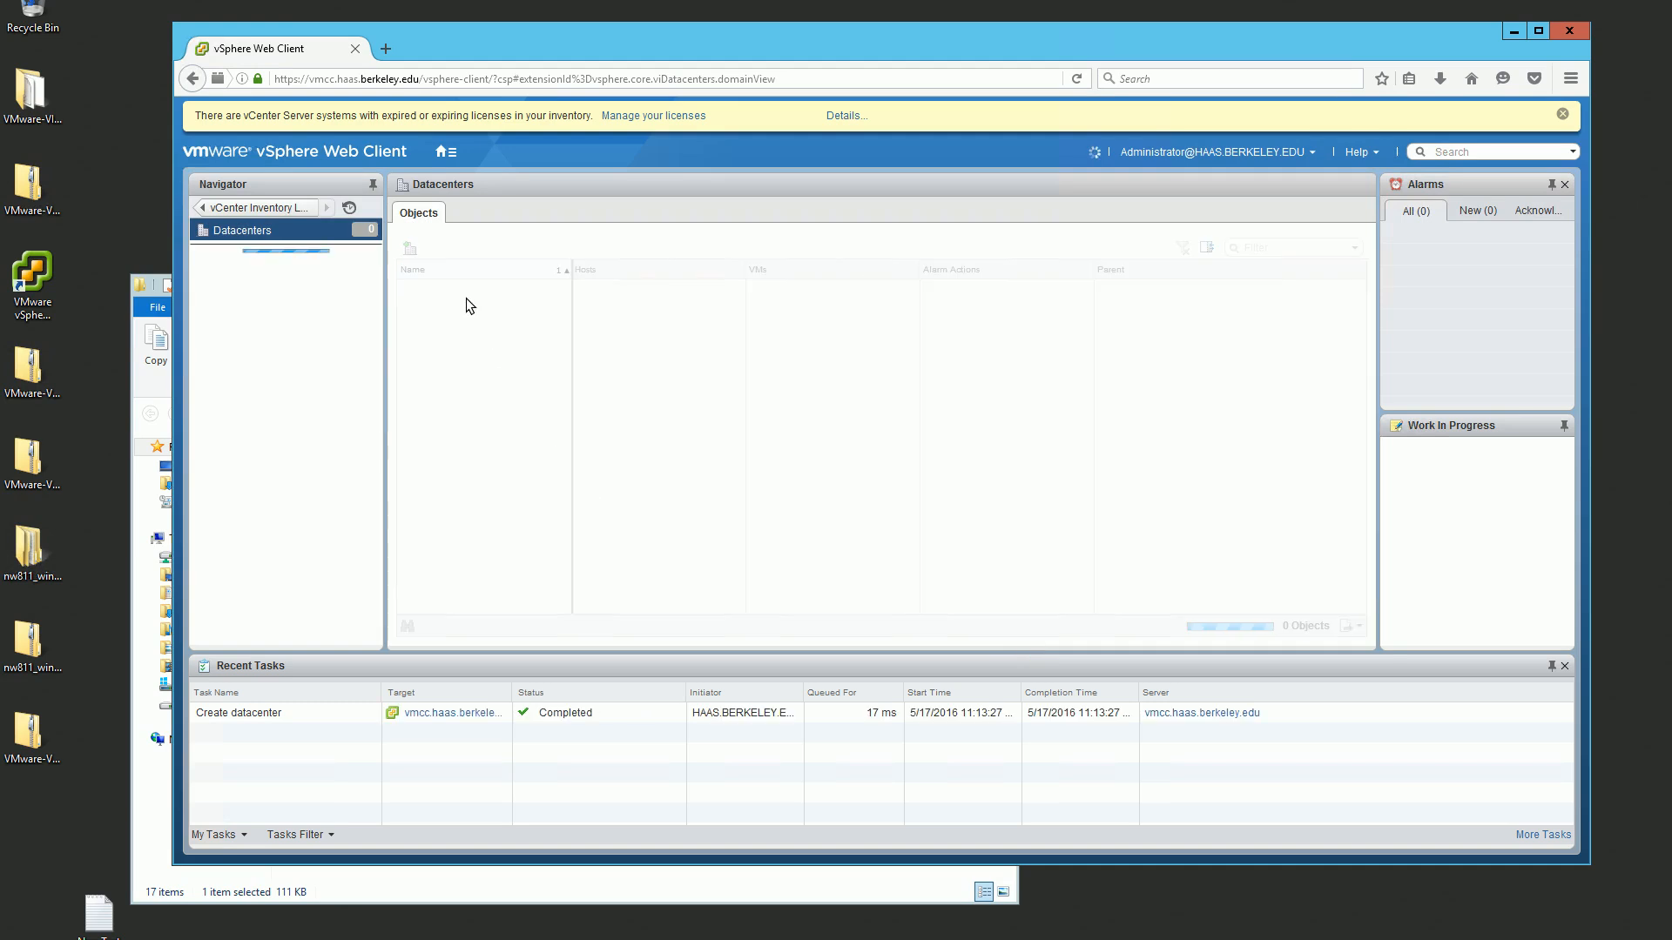
Step: Start adding a host to Haas VM Datacenter, with vma.haas.berkeley.edu as the host name
left_click(285, 260)
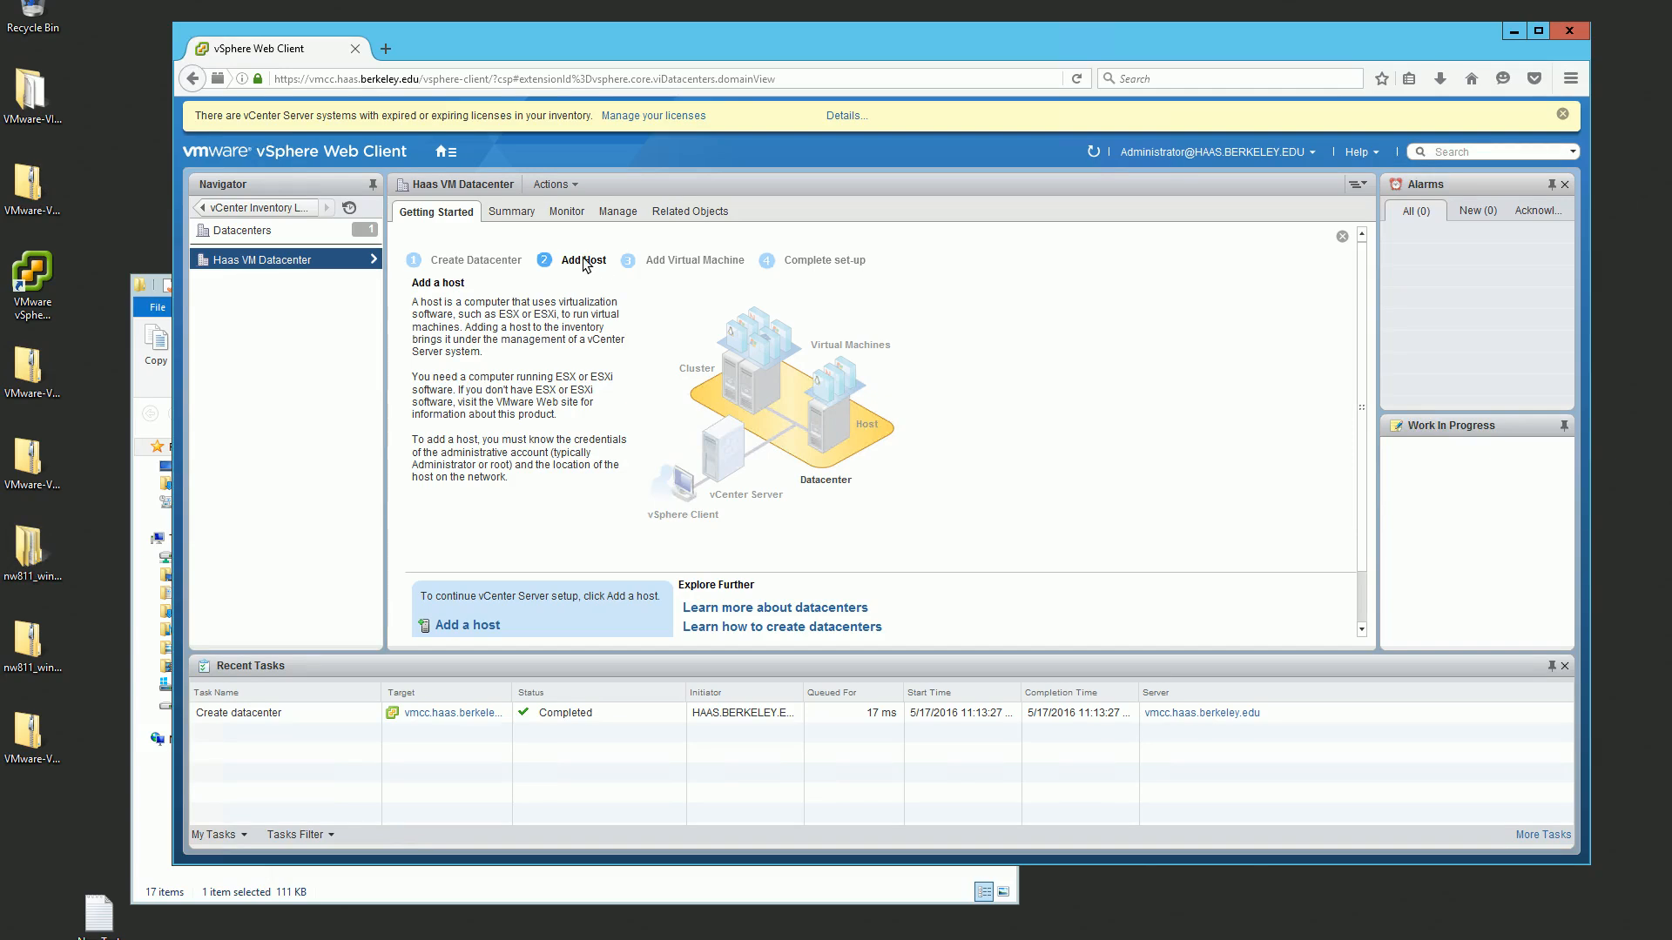
left_click(465, 625)
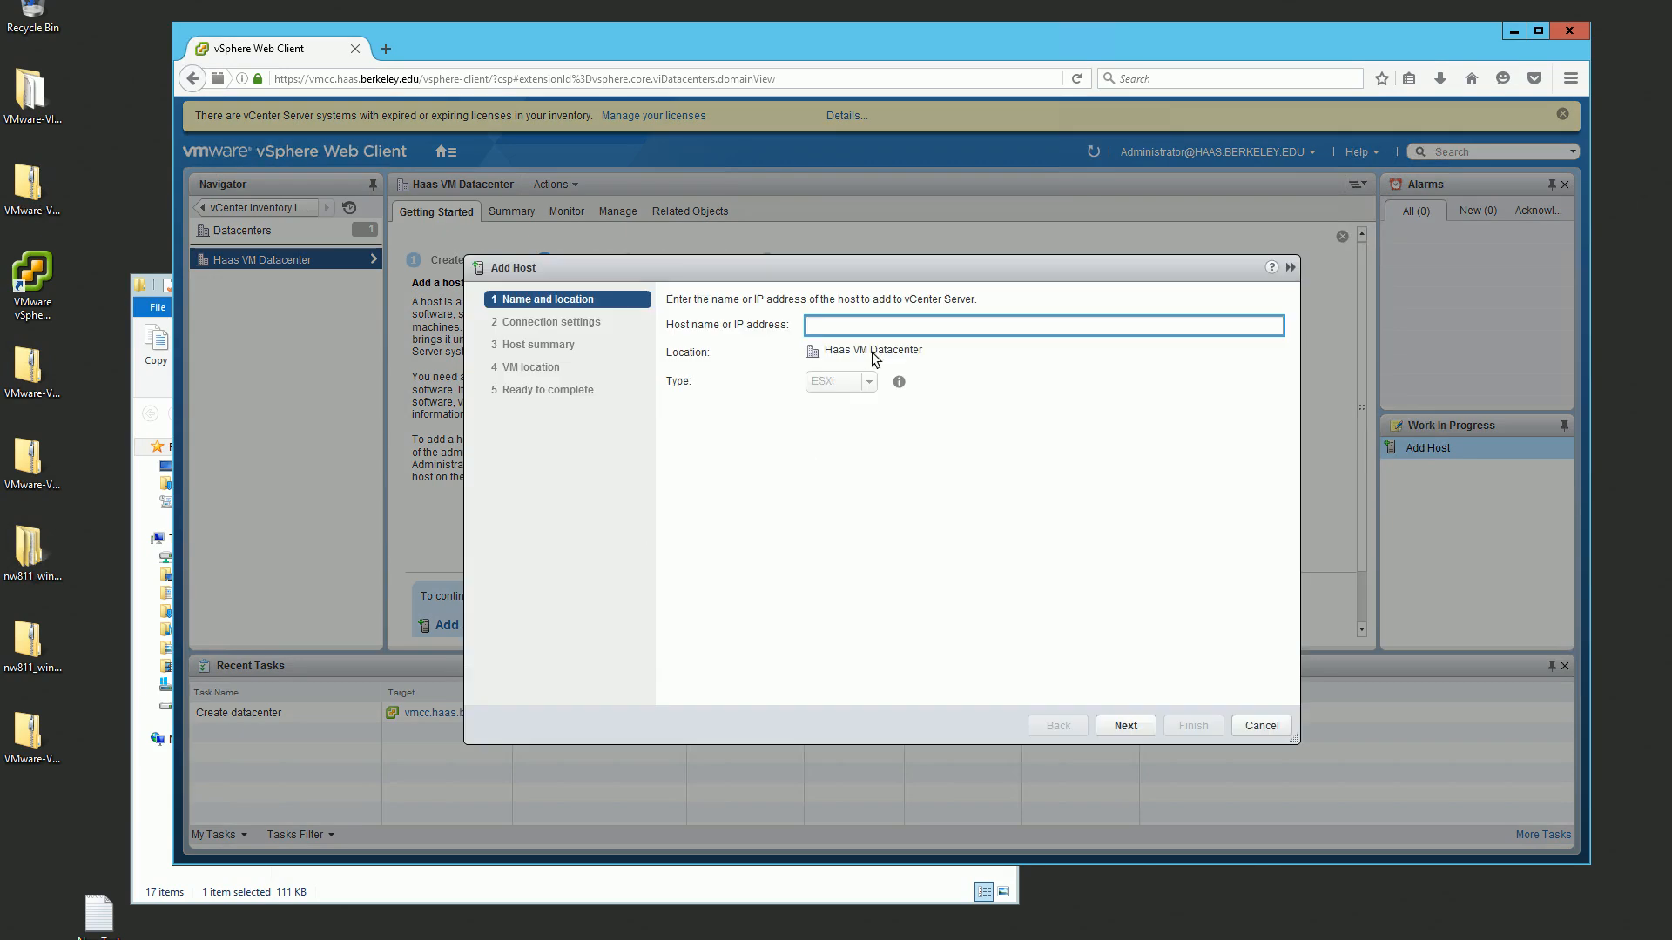
left_click(861, 326)
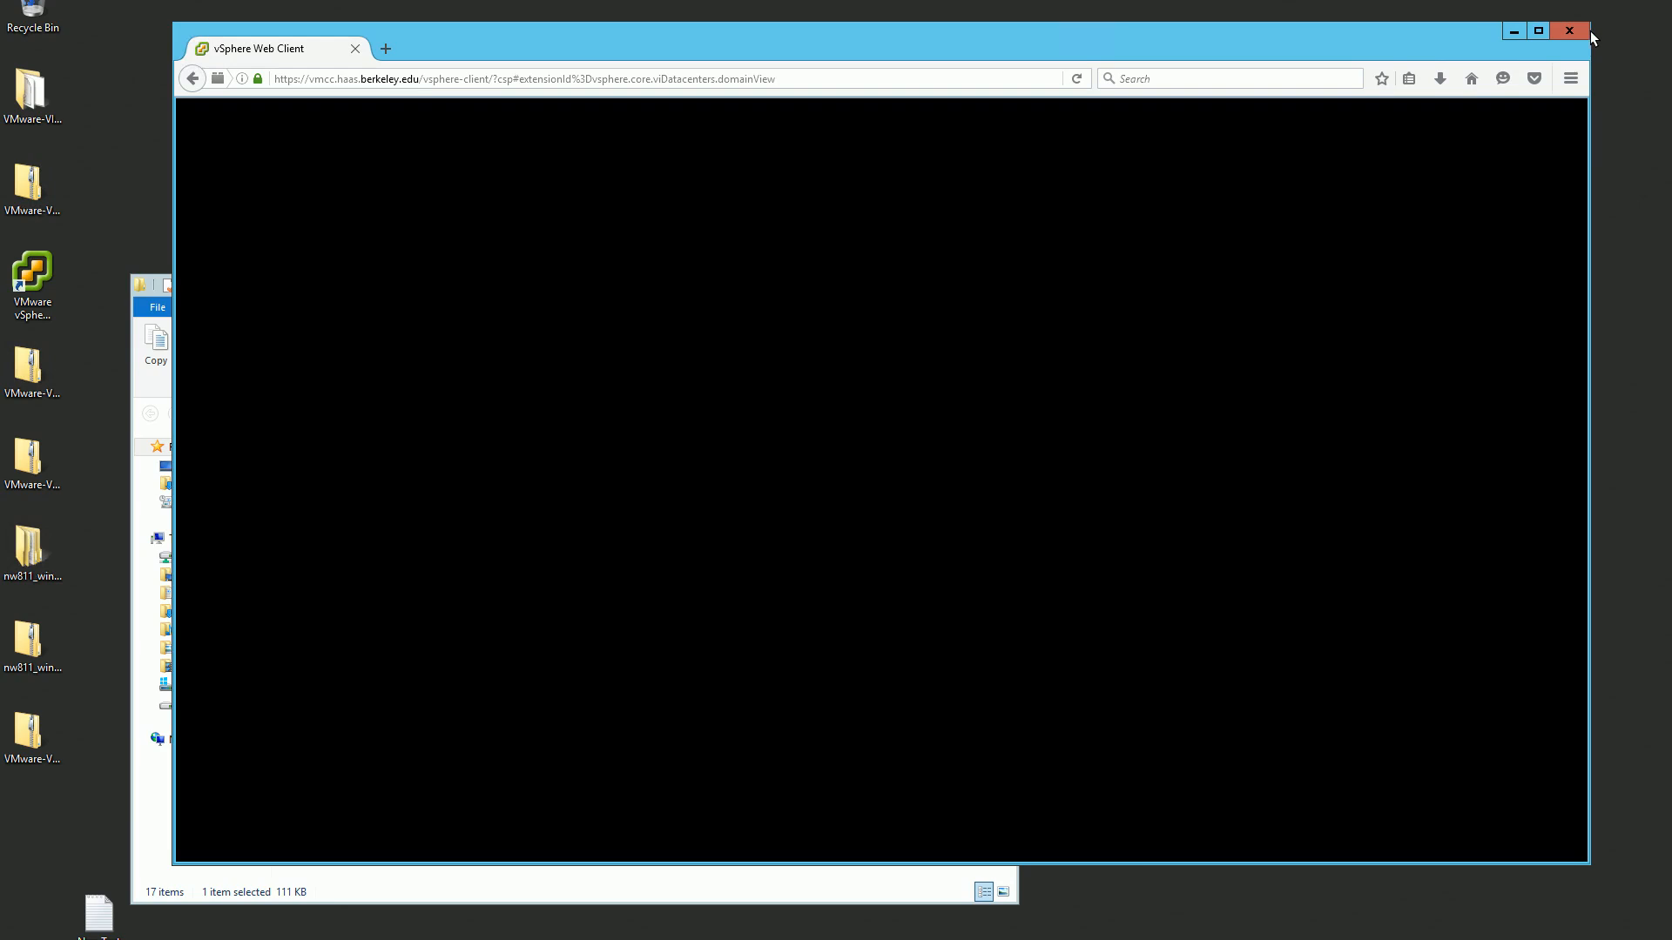
left_click_drag(1589, 30, 1632, 30)
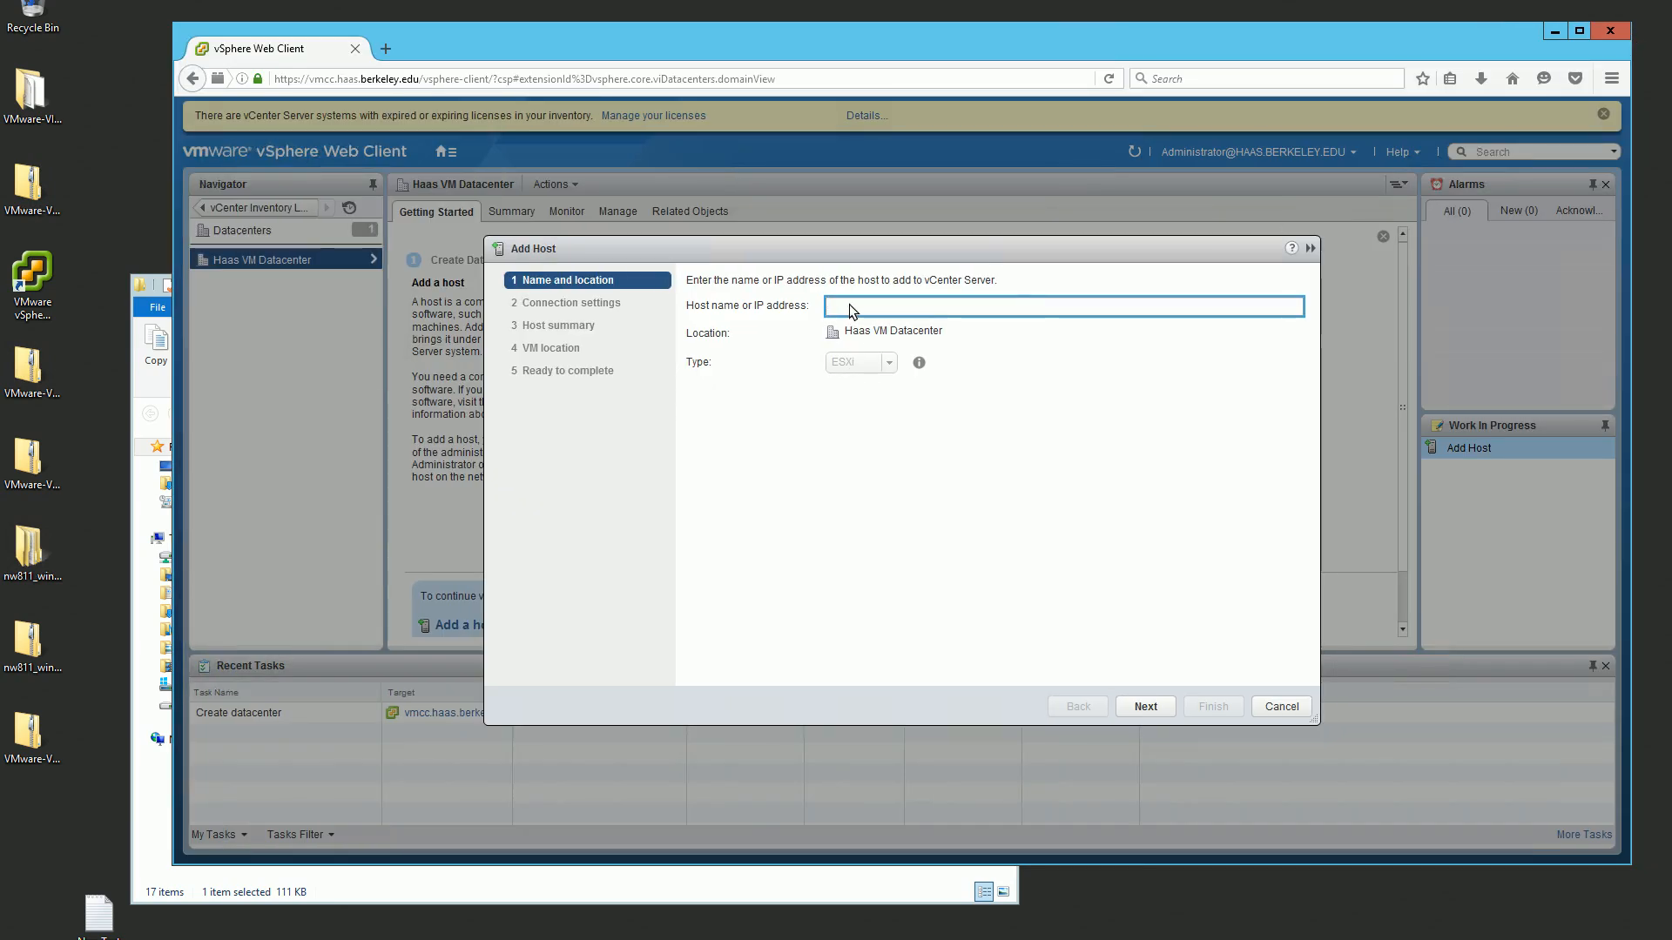
type("vma.haas.berk")
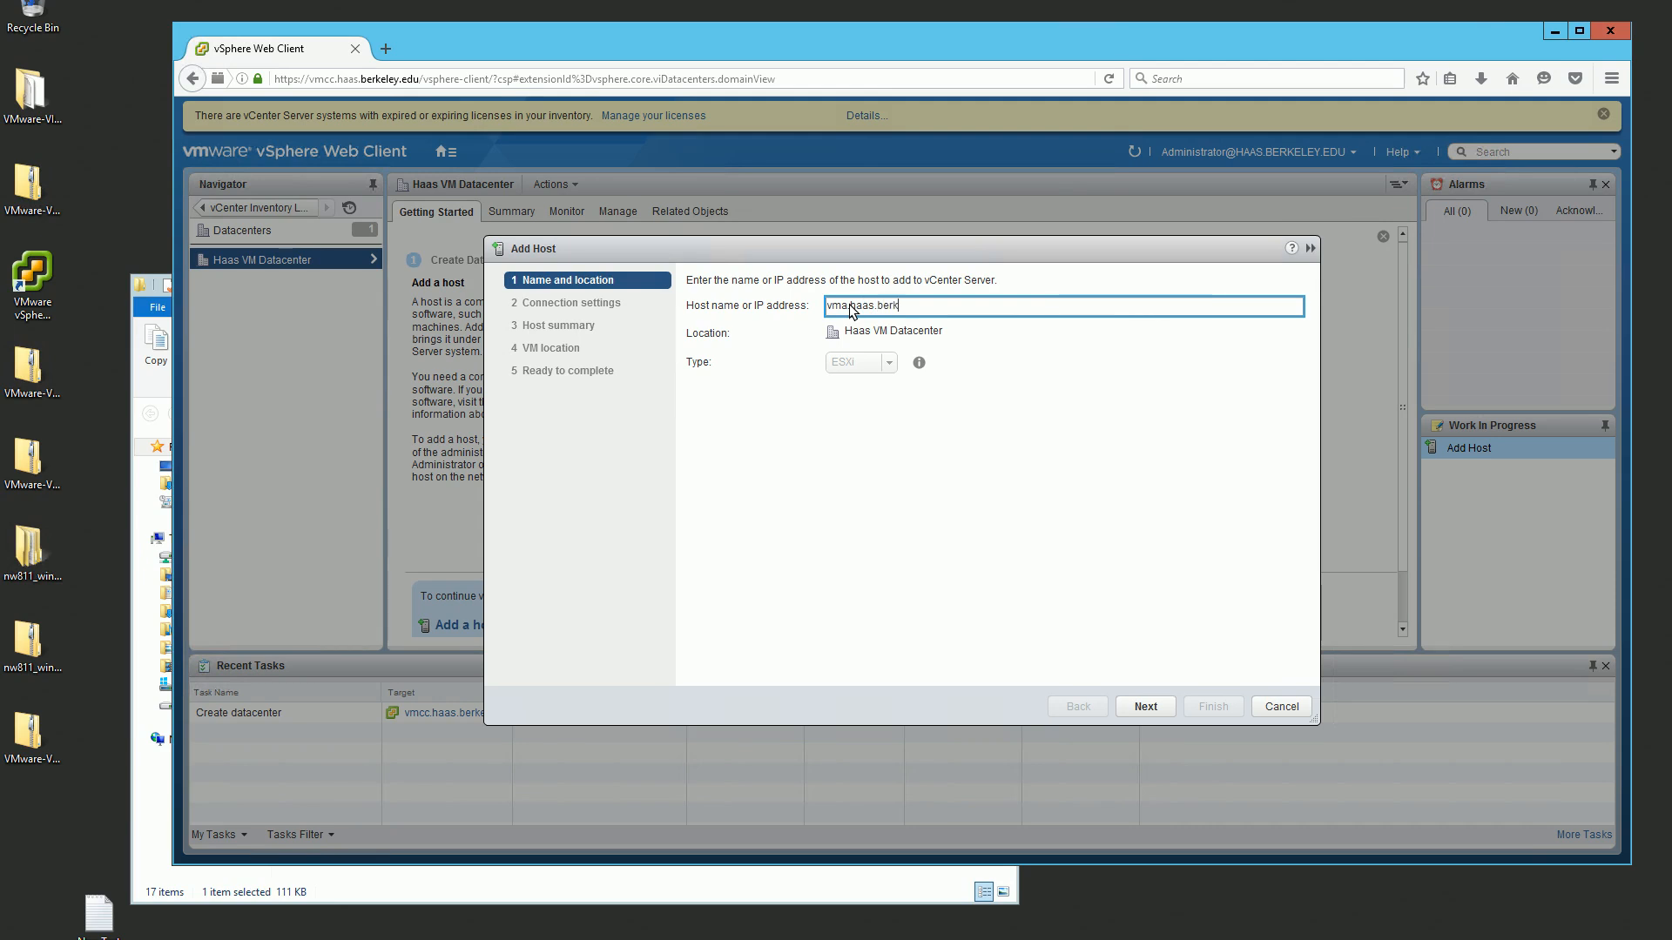
type("eley.edu")
left_click(1143, 706)
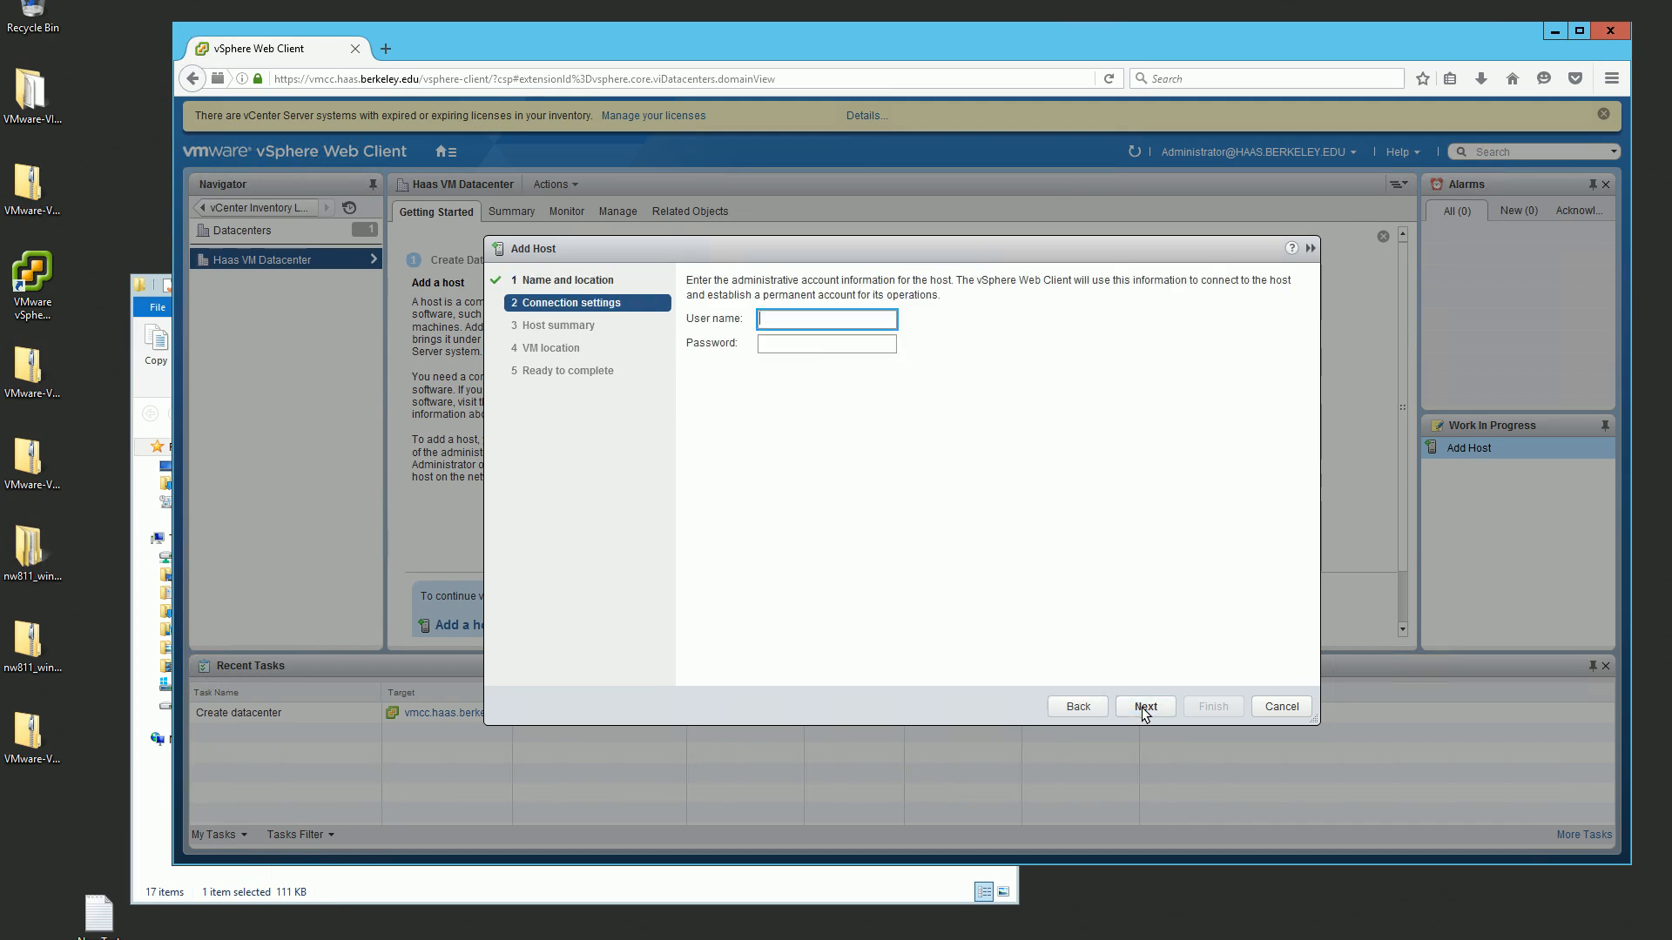
Step: Enter root and the account password as the connection credentials for the vma host, and accept its certificate
type("root")
left_click(807, 344)
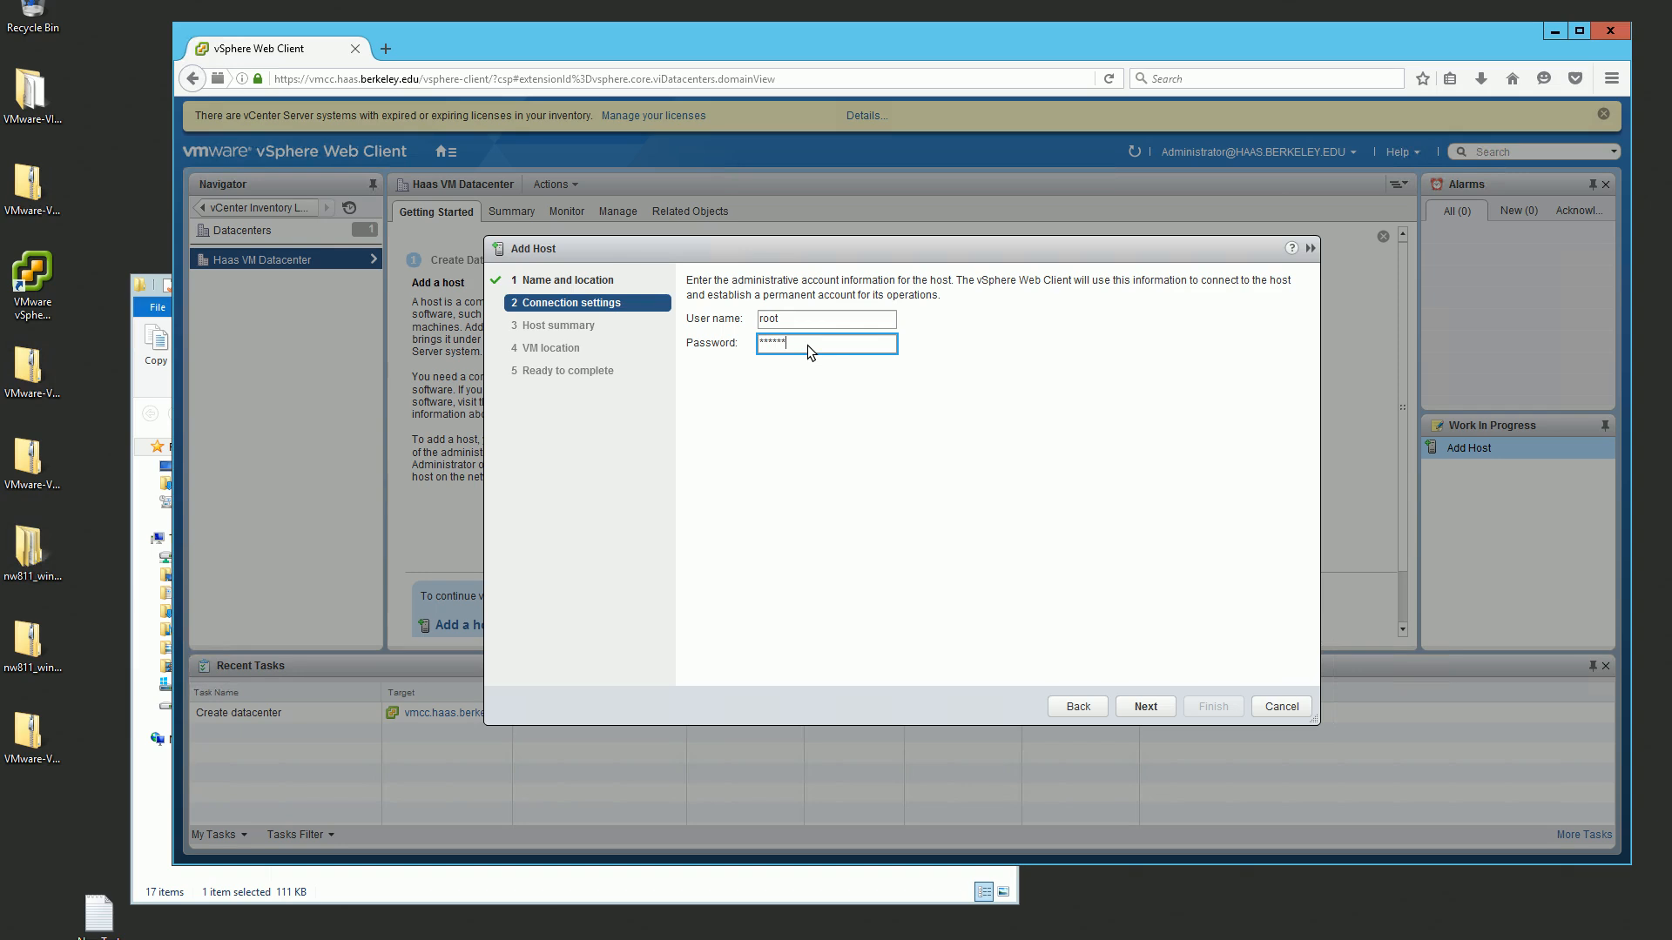
key("Return")
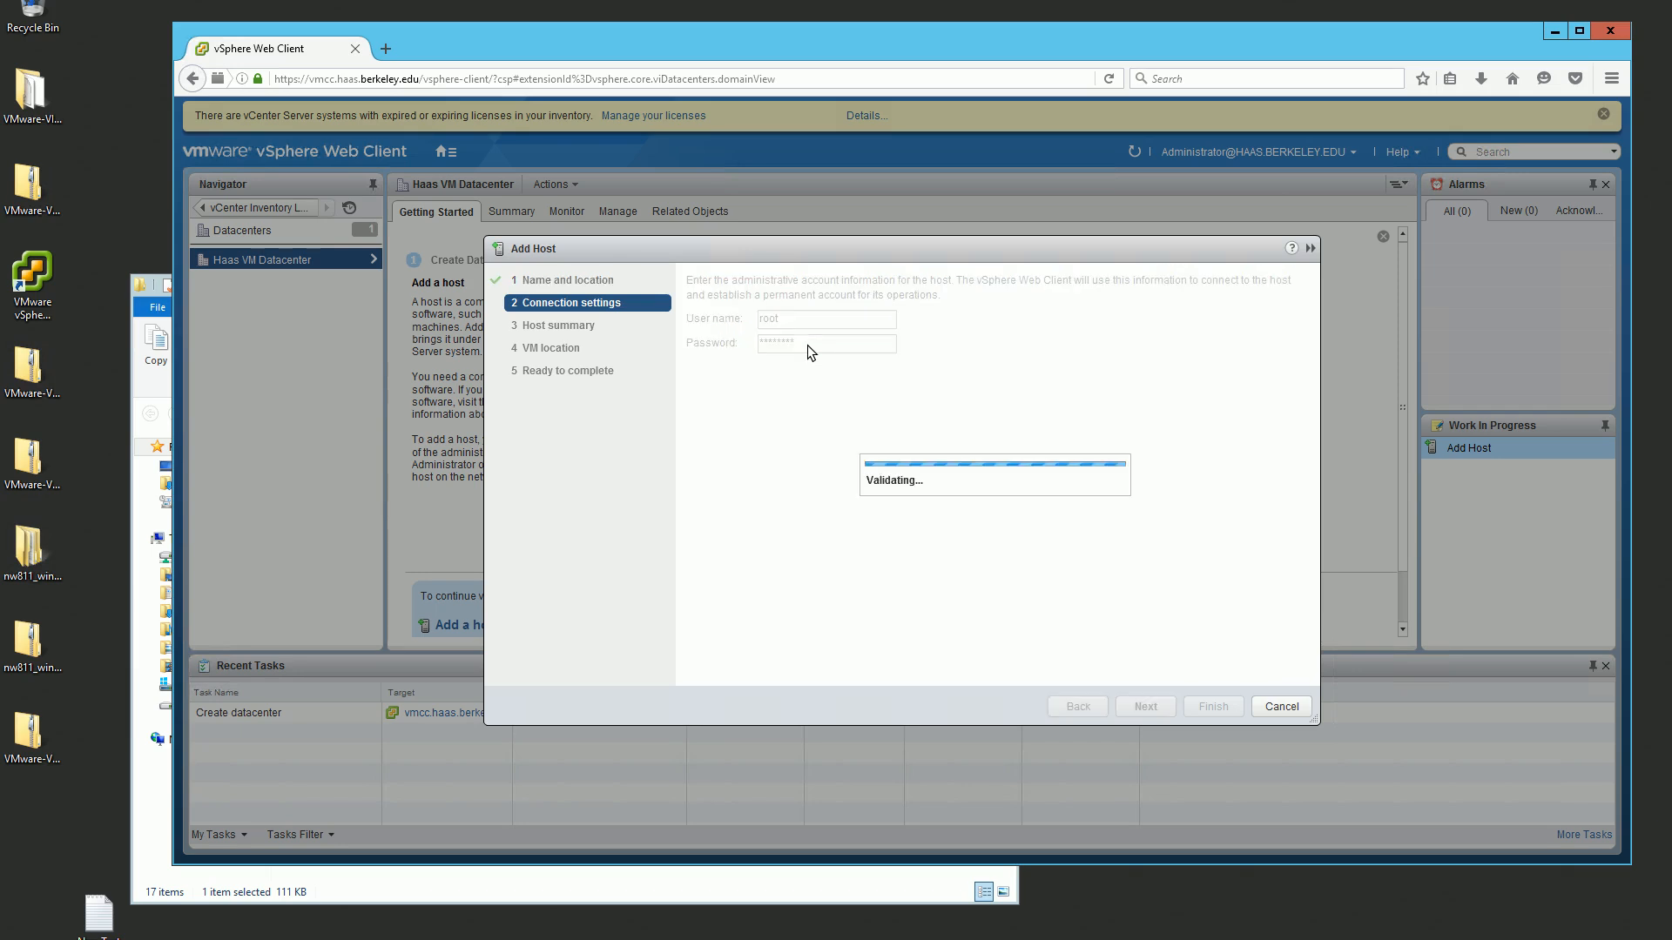
left_click(955, 582)
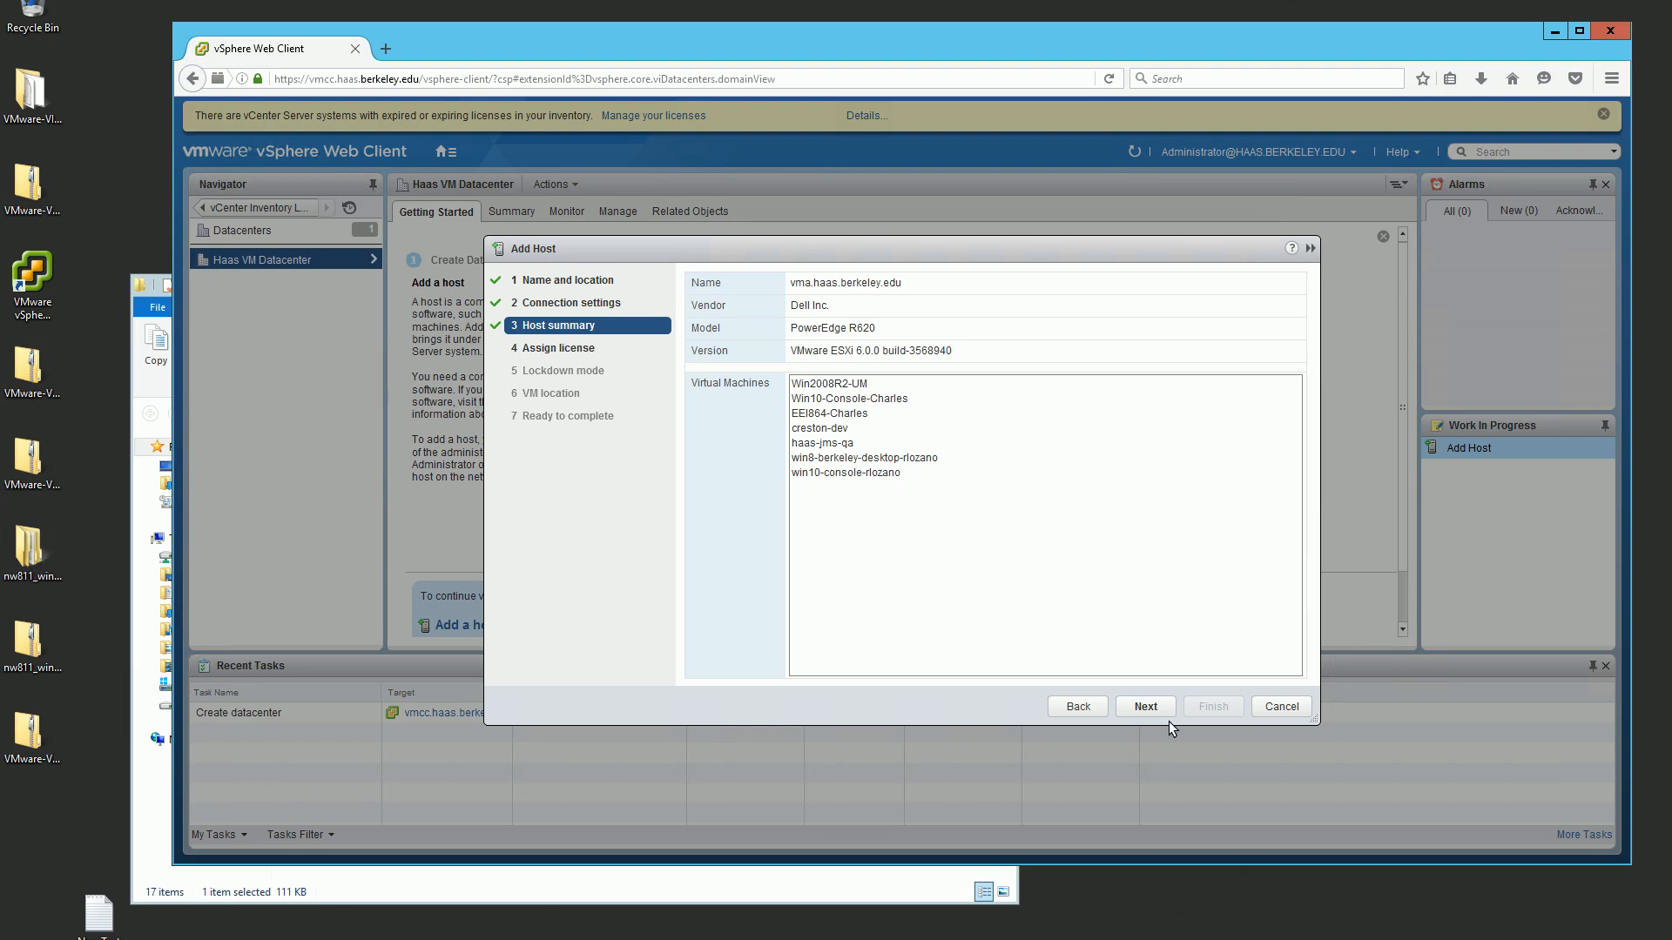
Step: Finish adding the vma host with License 1 assigned, lockdown mode Disabled and Haas VM Datacenter as the VM location
left_click(1153, 707)
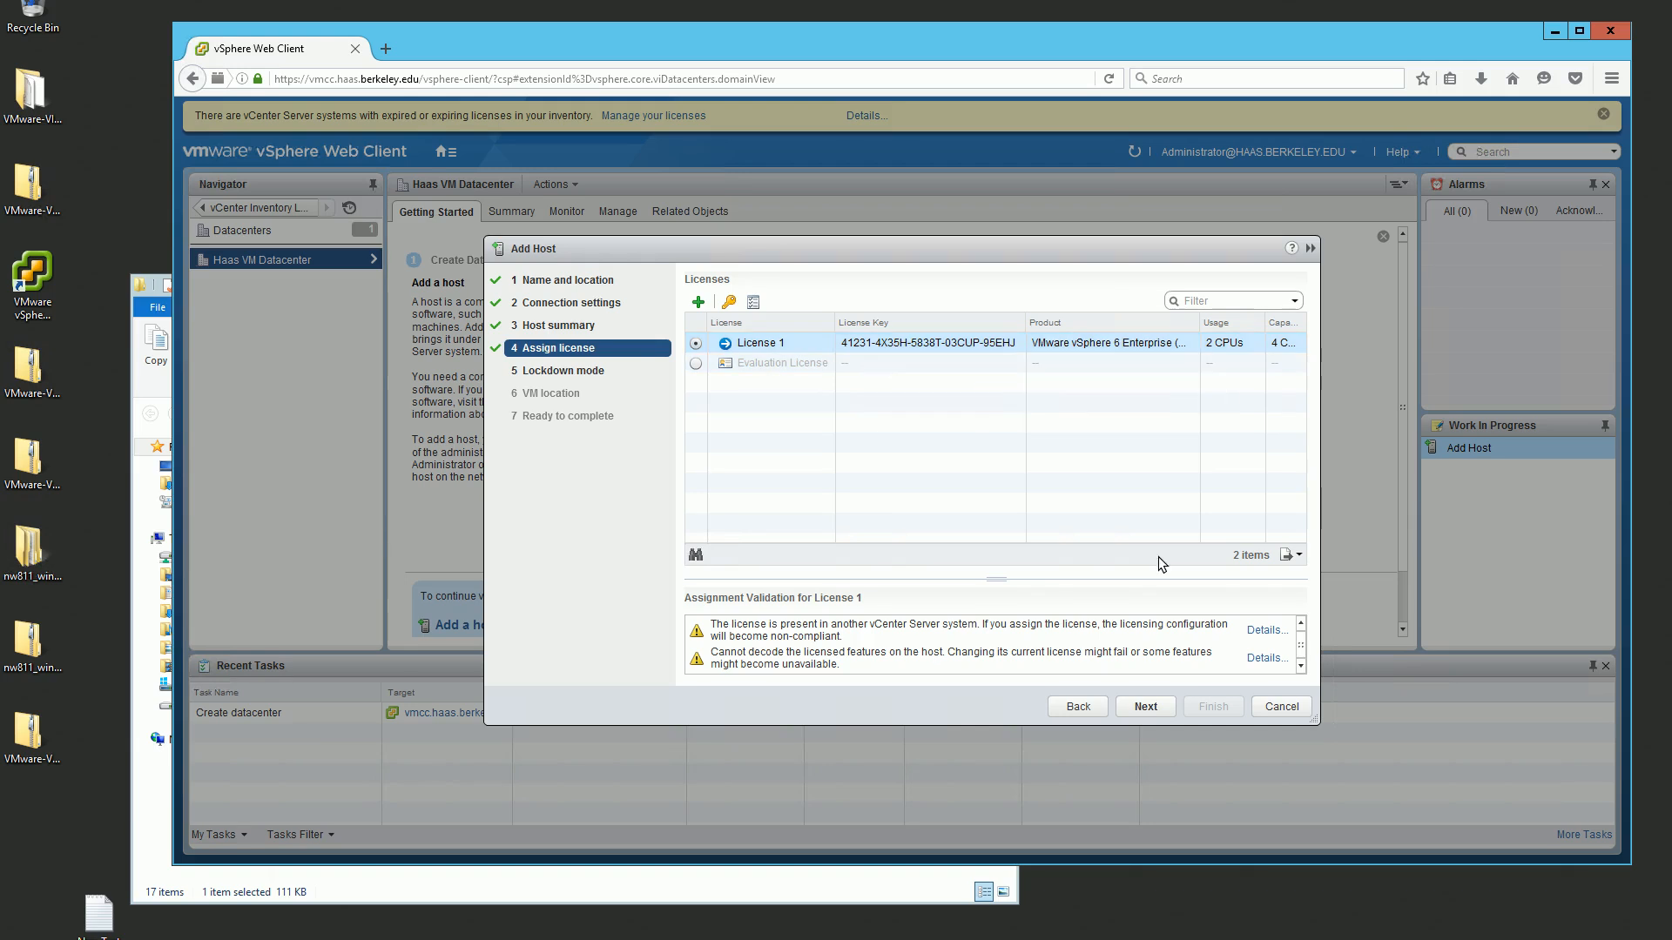
left_click(1141, 711)
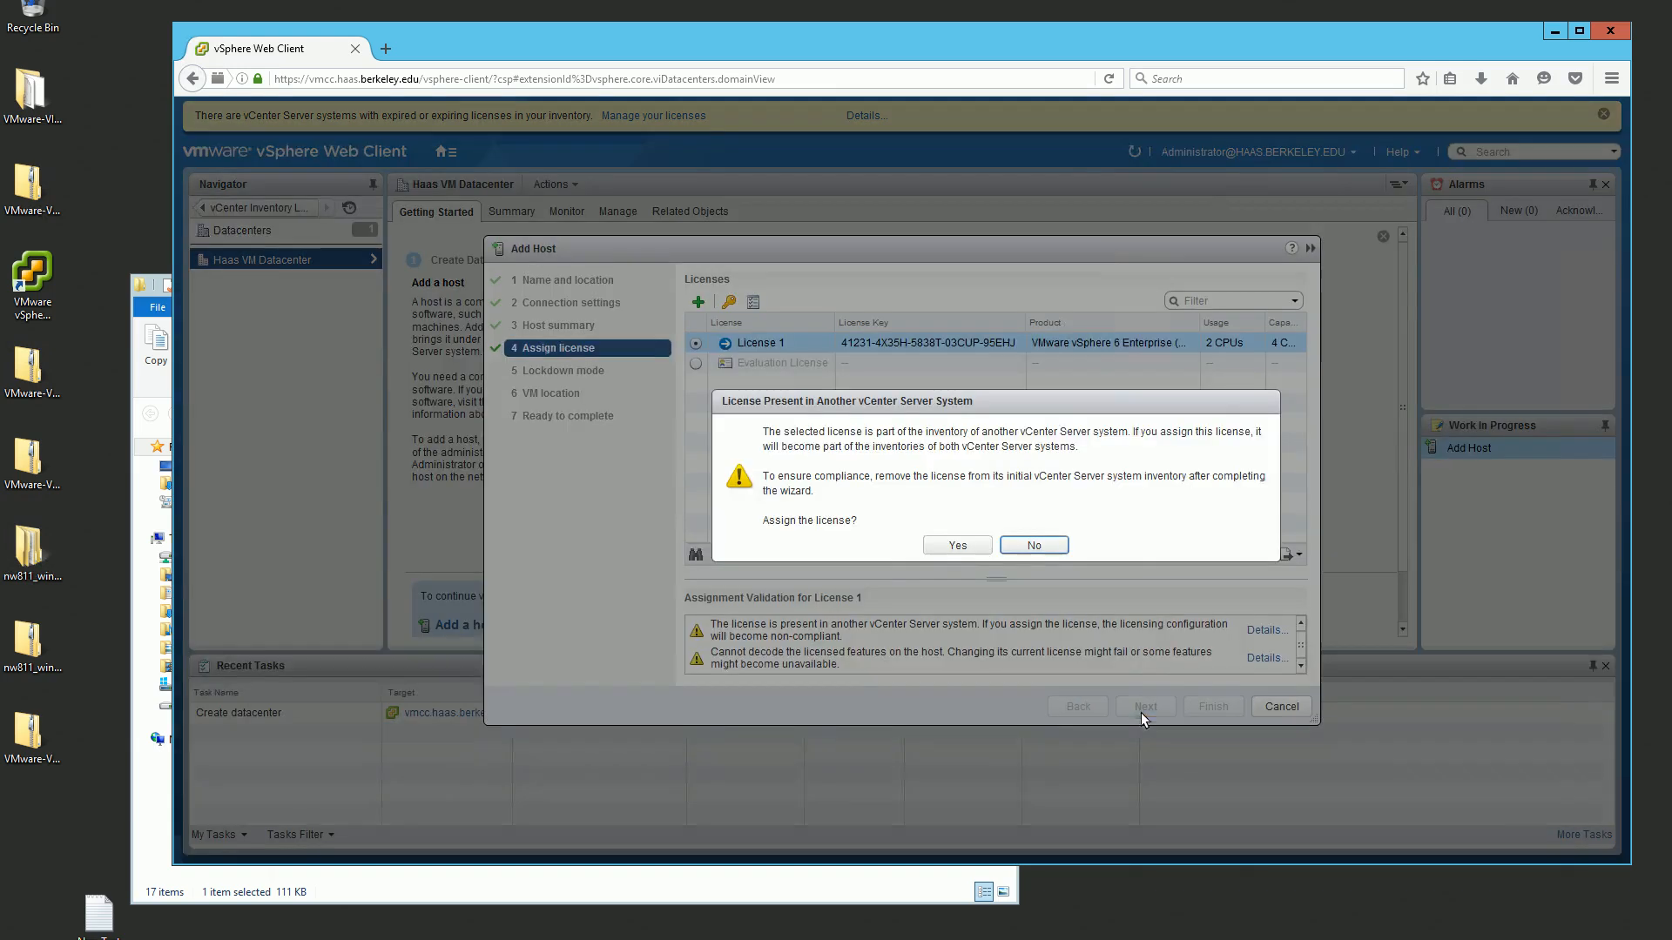
left_click(958, 545)
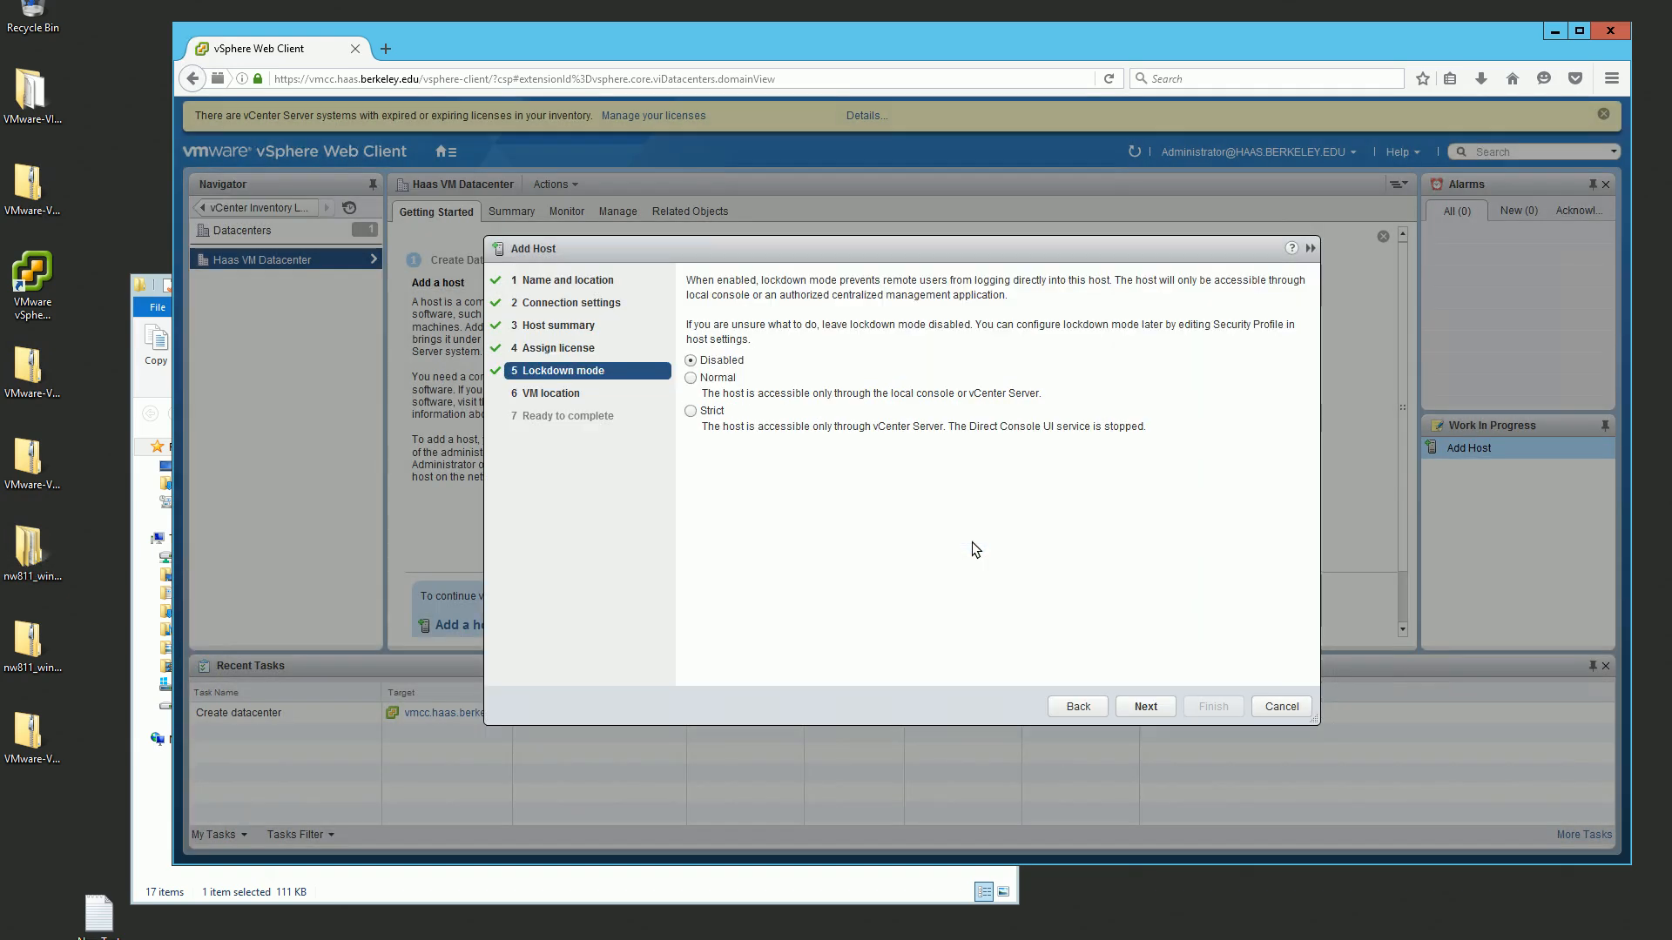
left_click(1150, 706)
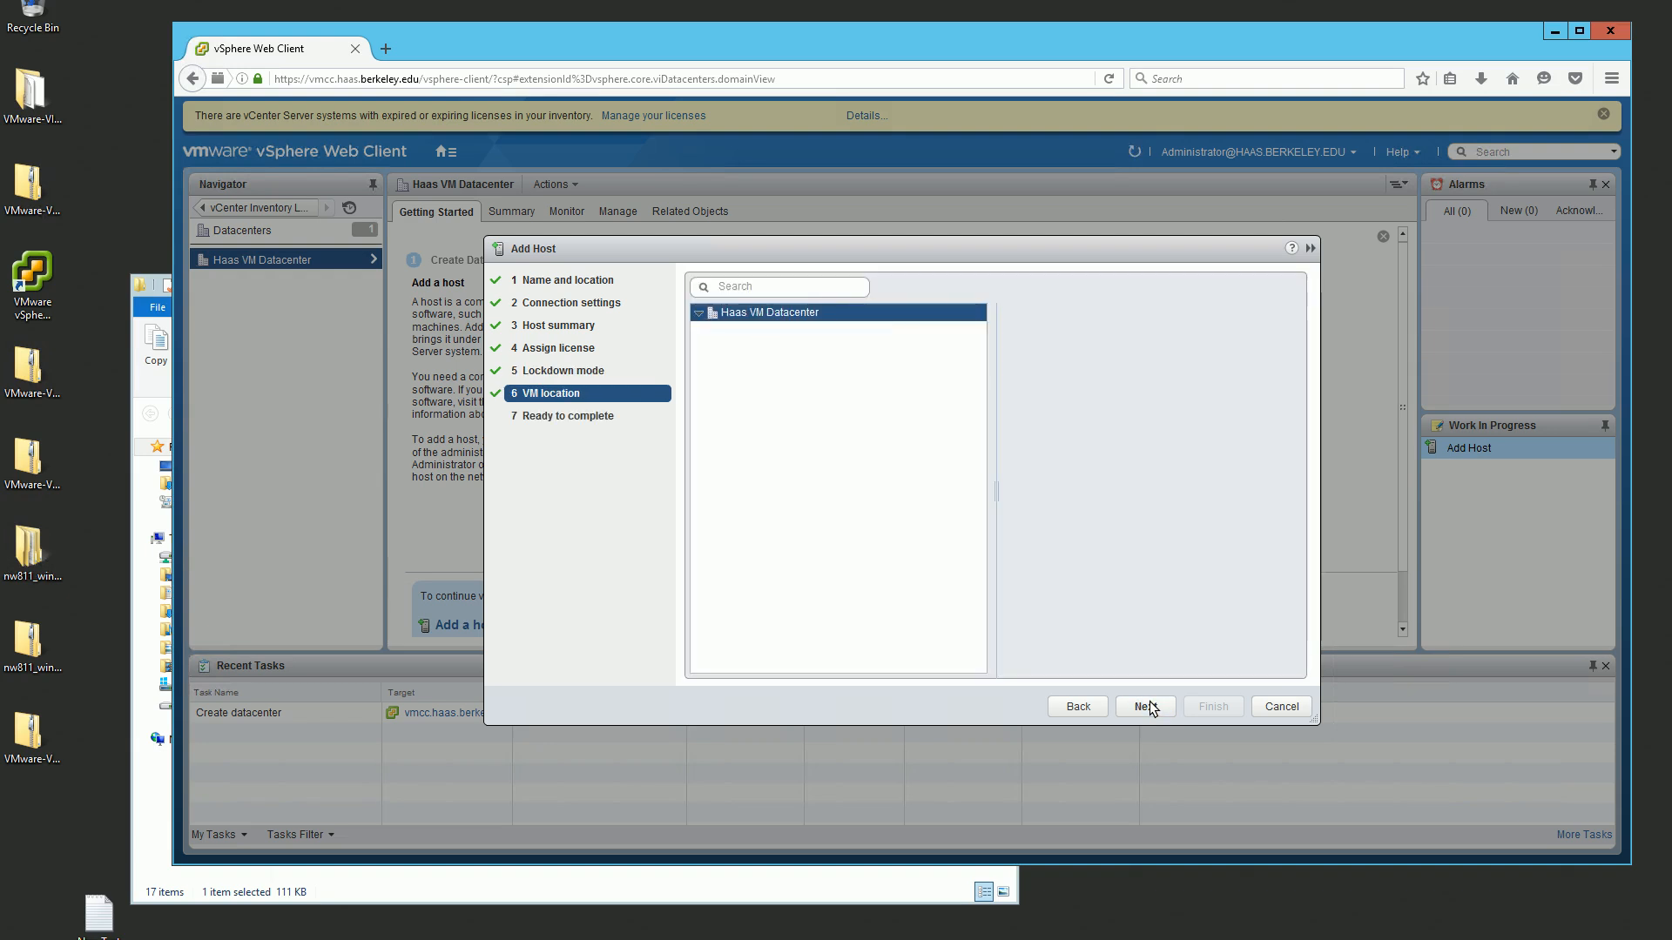
left_click(1150, 705)
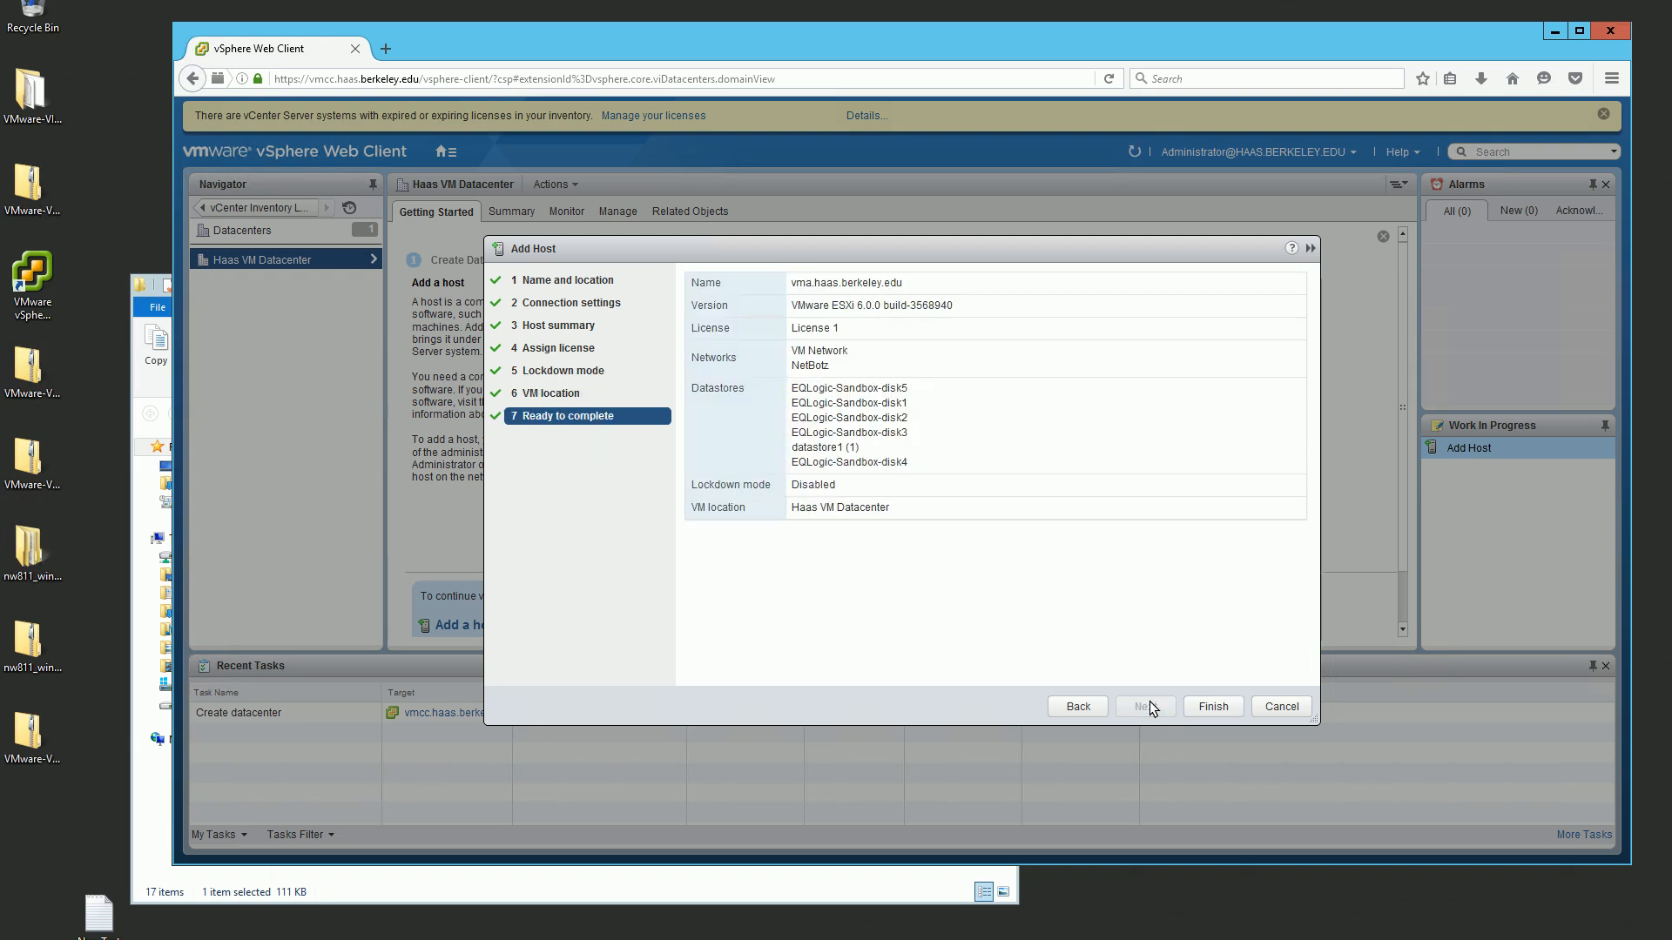
left_click(1212, 706)
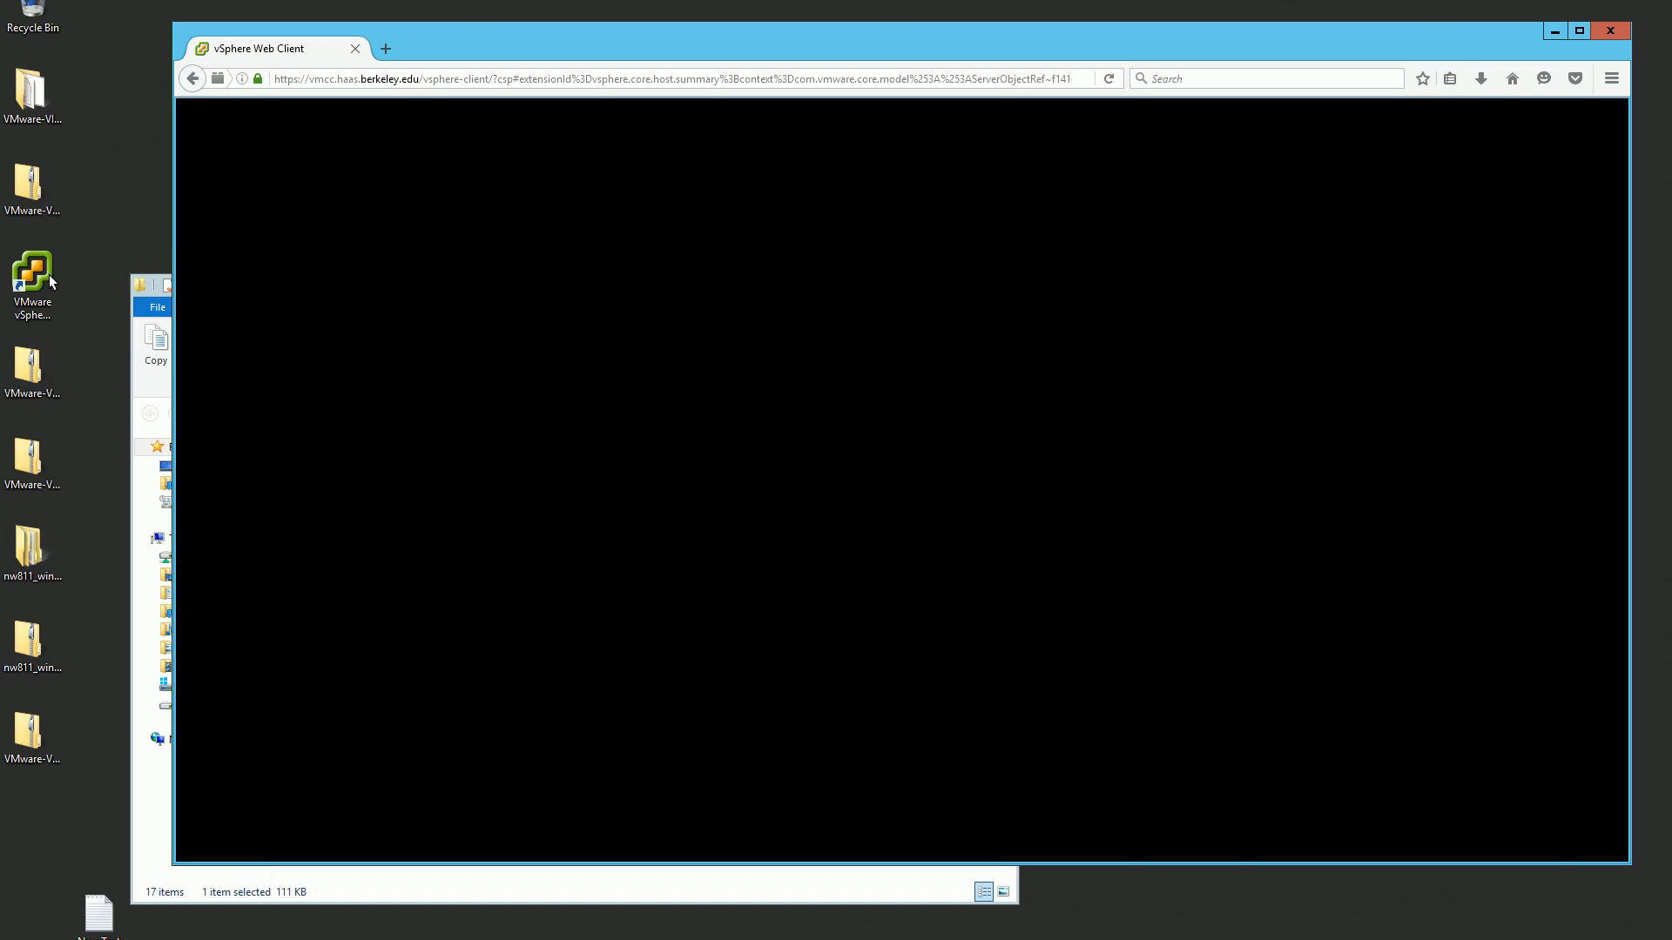
Step: Return to Haas VM Datacenter and start adding a second host named vmb.haas.berkeley.edu
left_click_drag(174, 251, 149, 251)
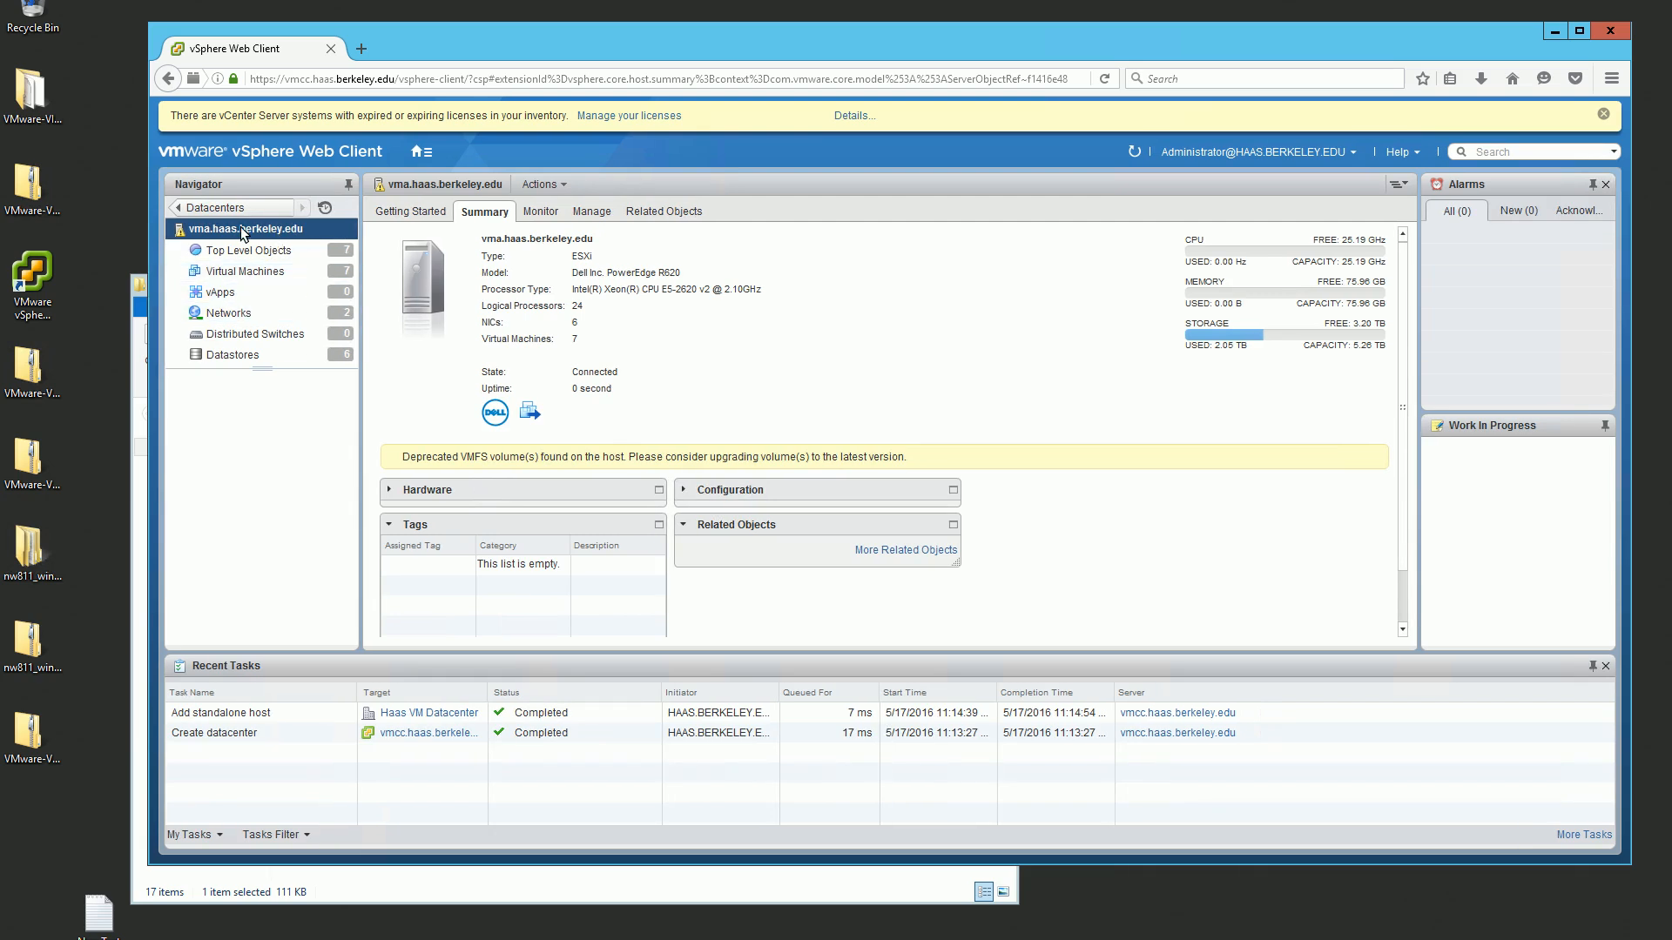
left_click(387, 213)
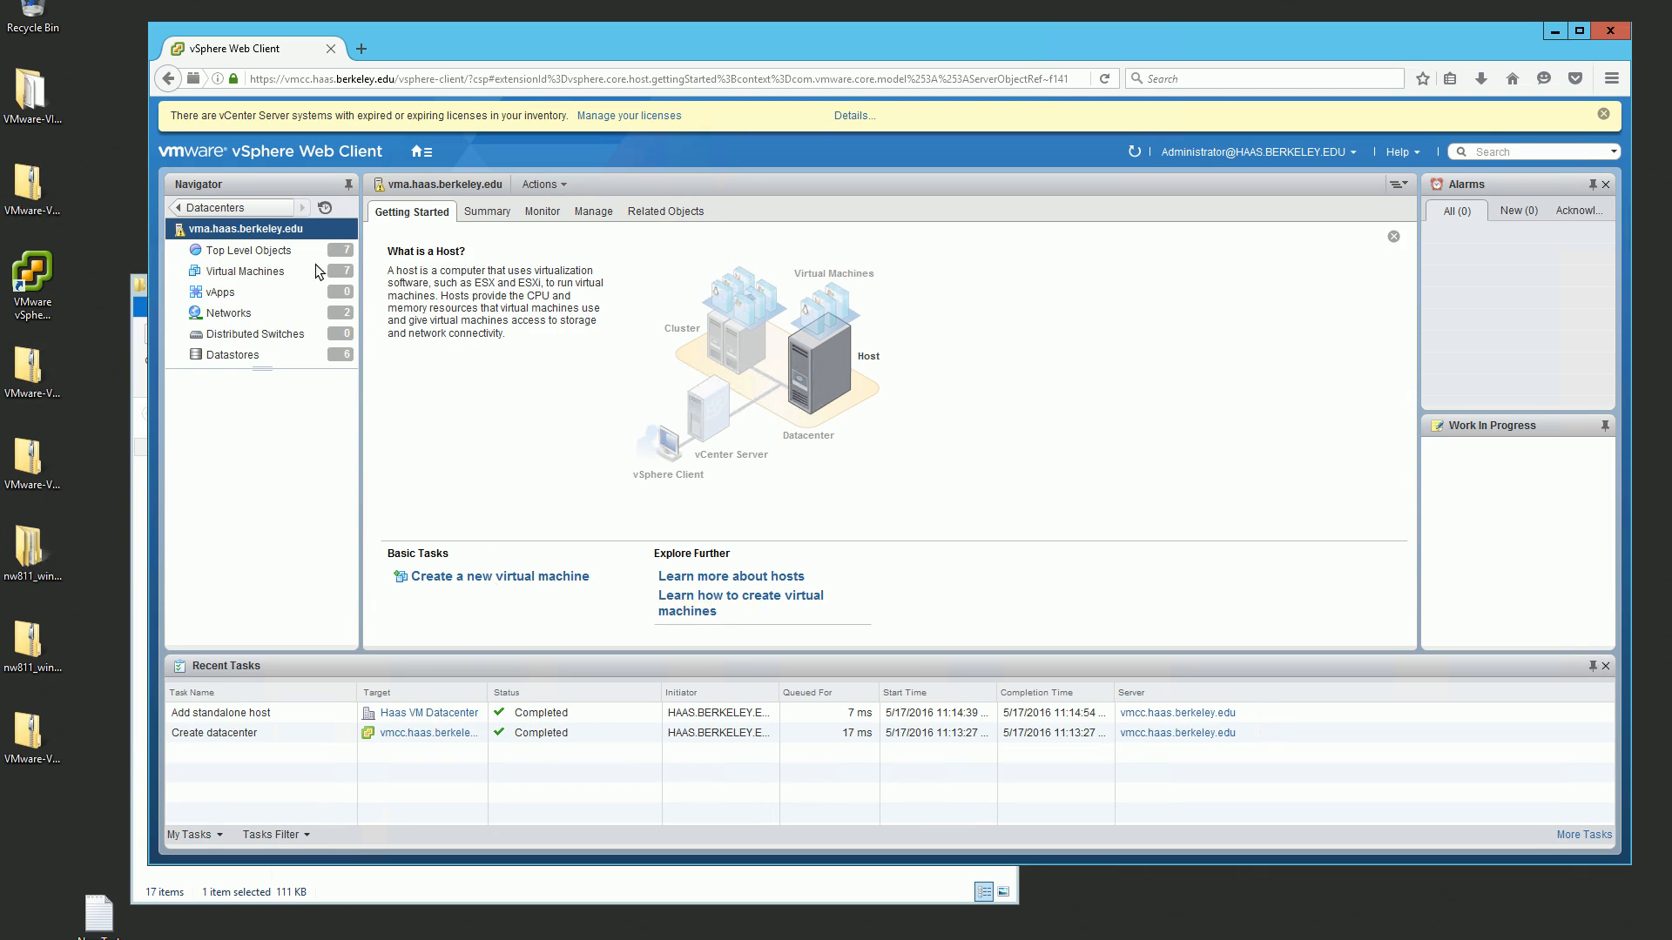
left_click(246, 214)
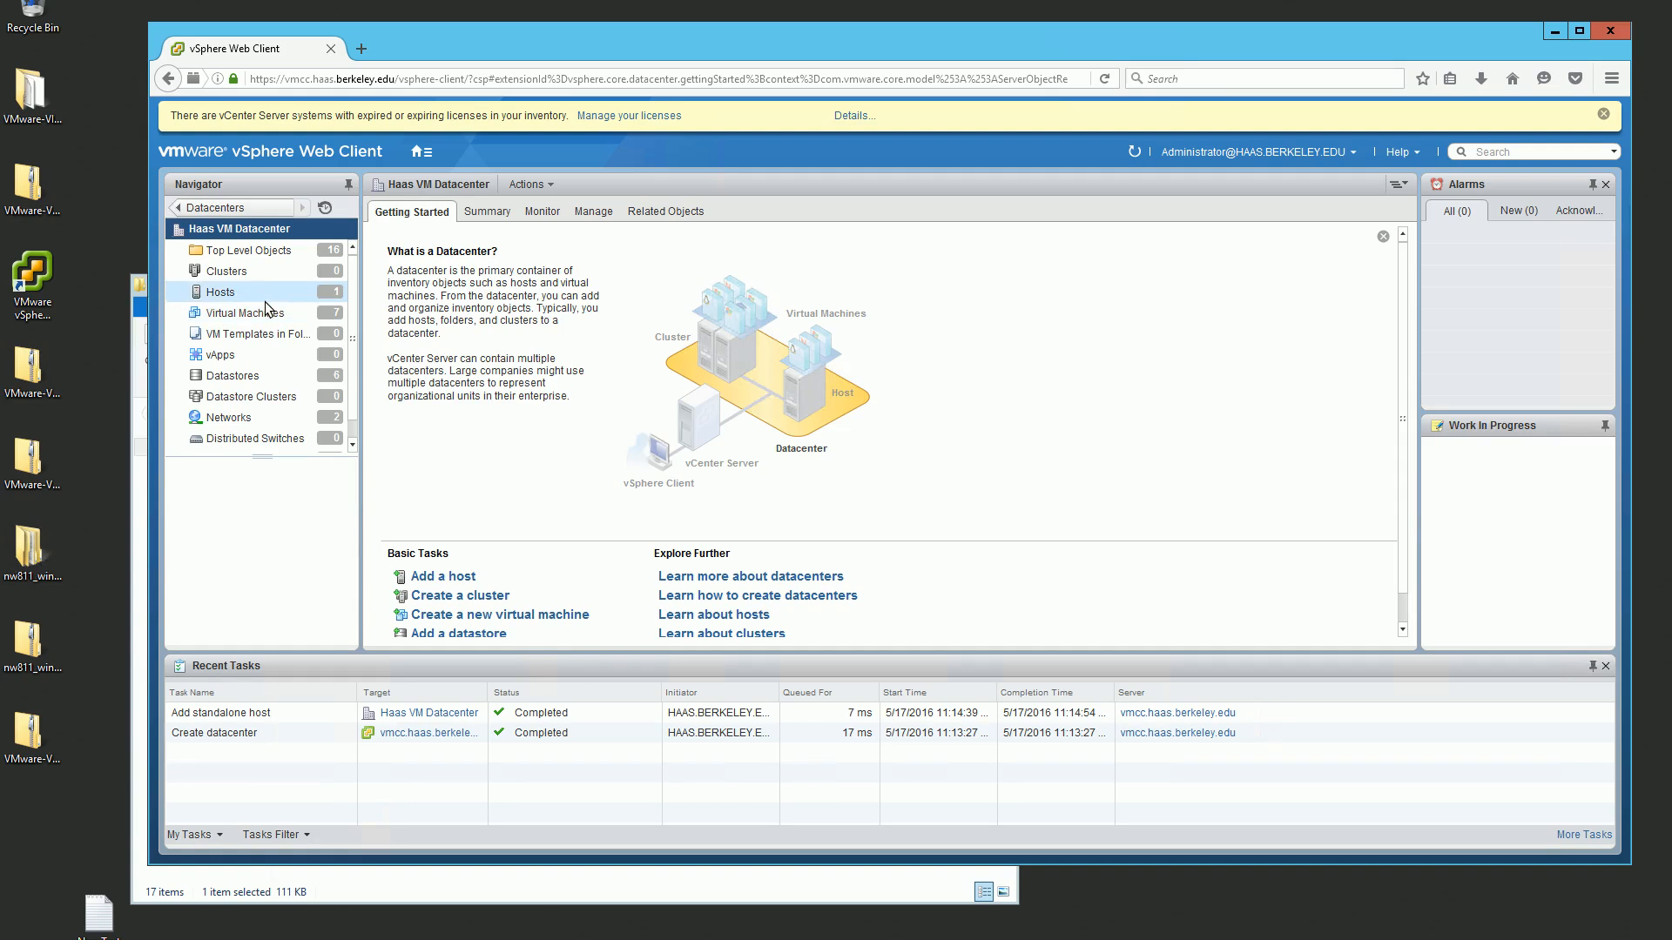
left_click(444, 577)
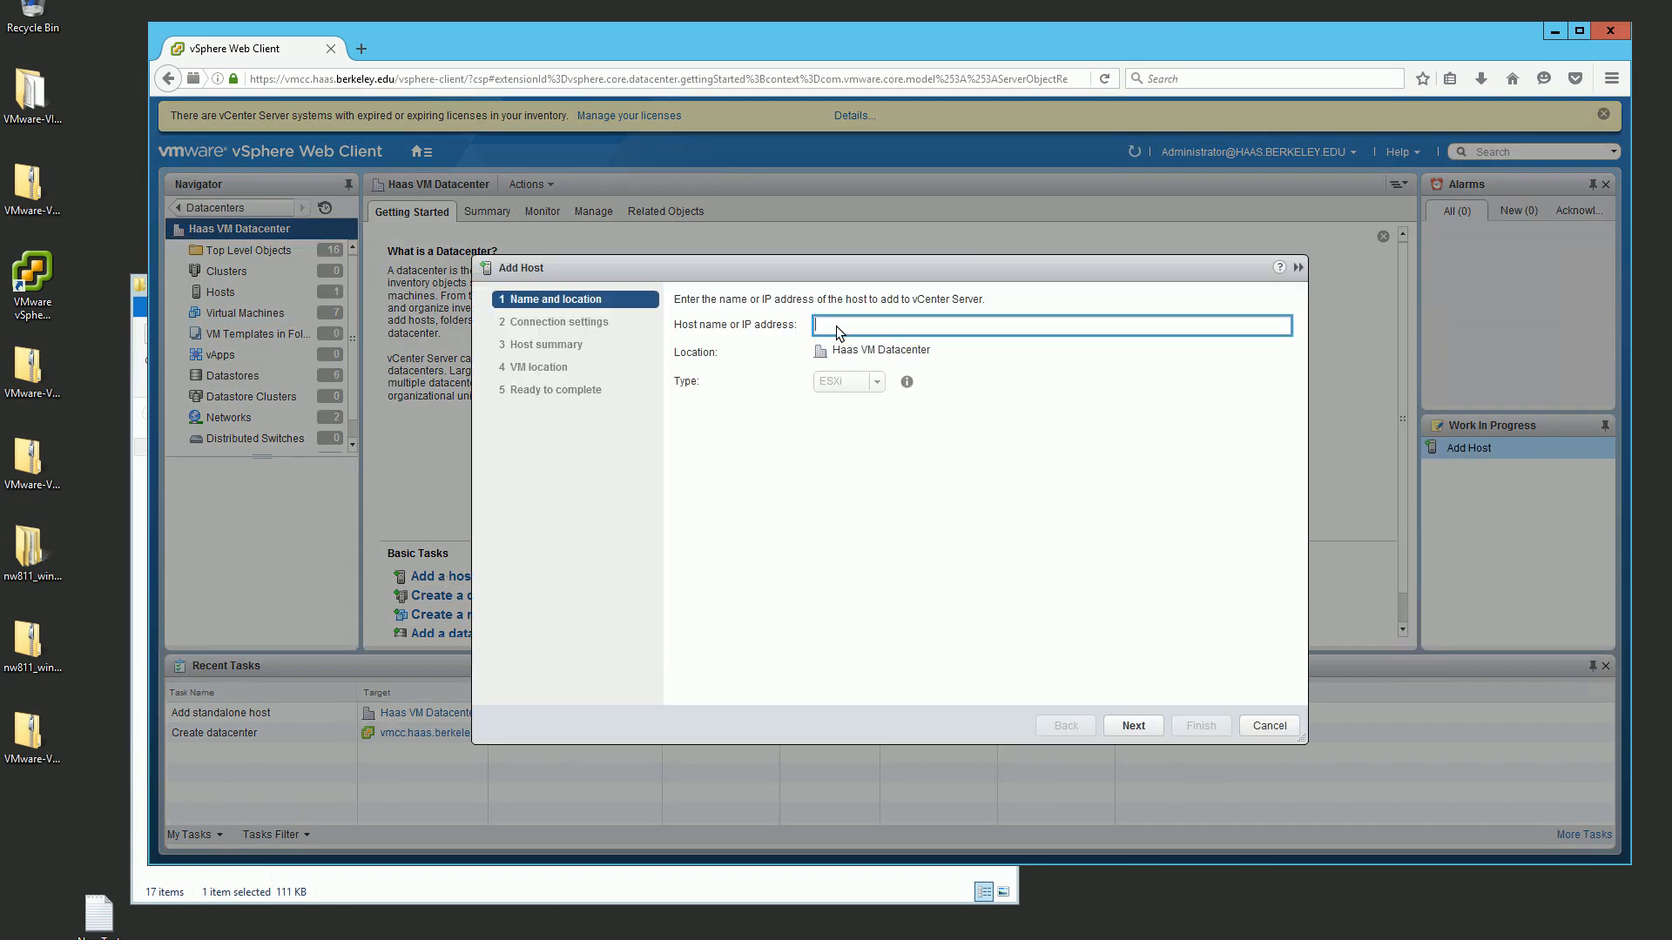
type("vmb.haas.berkeley.edu")
left_click(1141, 733)
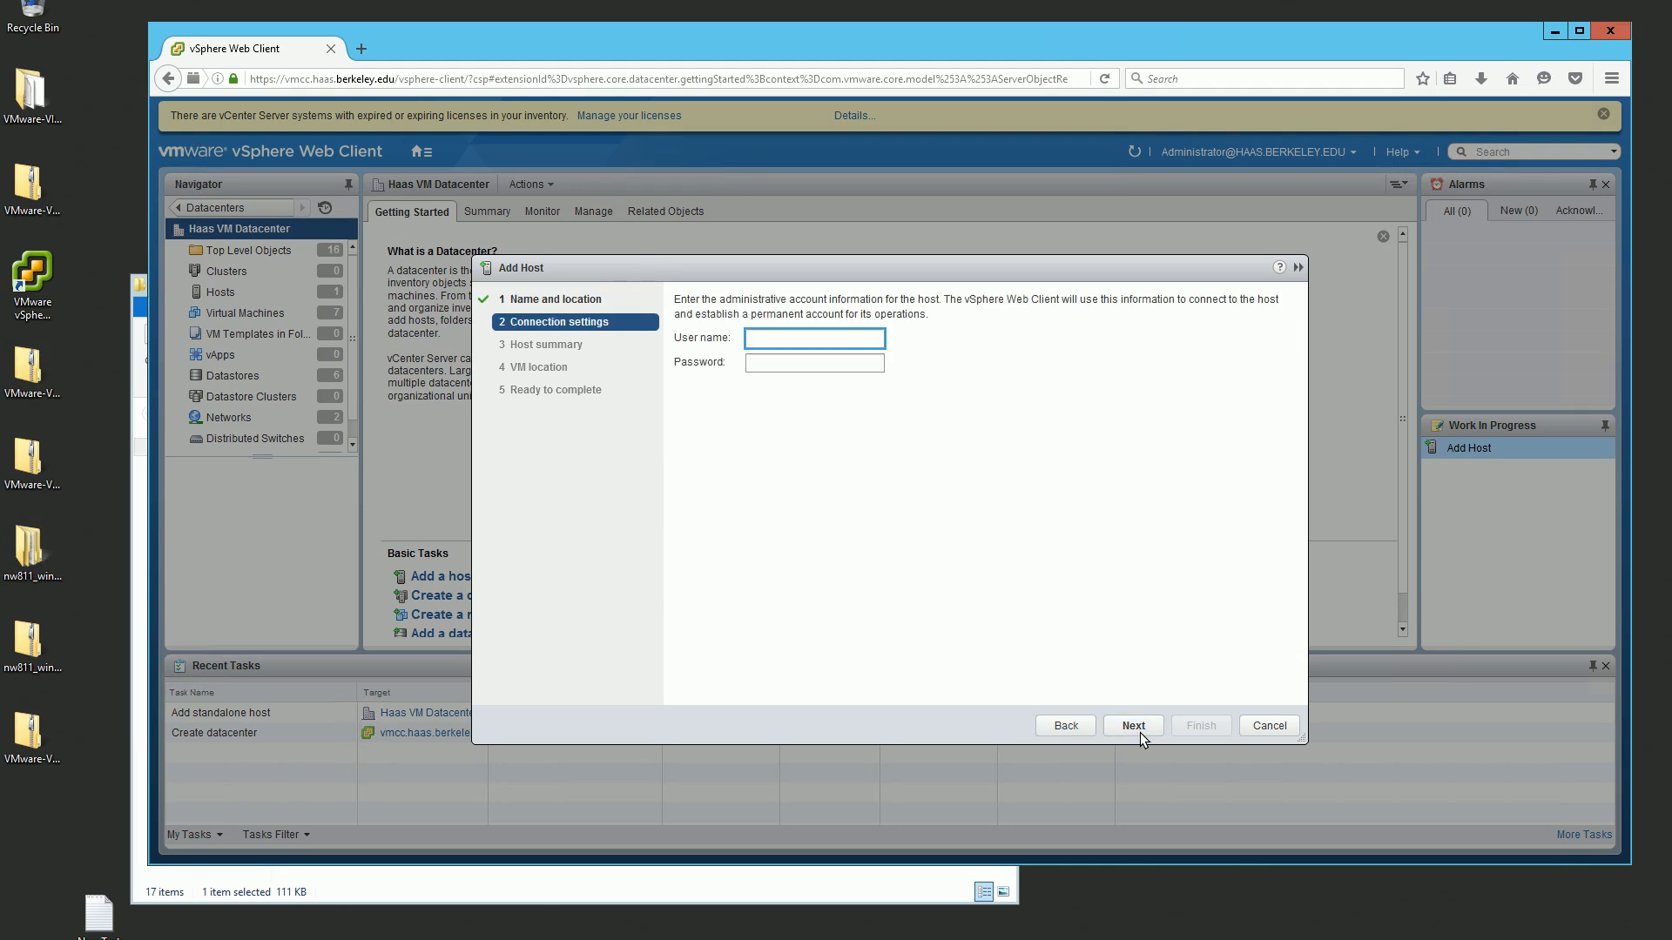
Step: Enter root and the account password for the vmb host, and agree to replace its certificate
type("root")
left_click(833, 368)
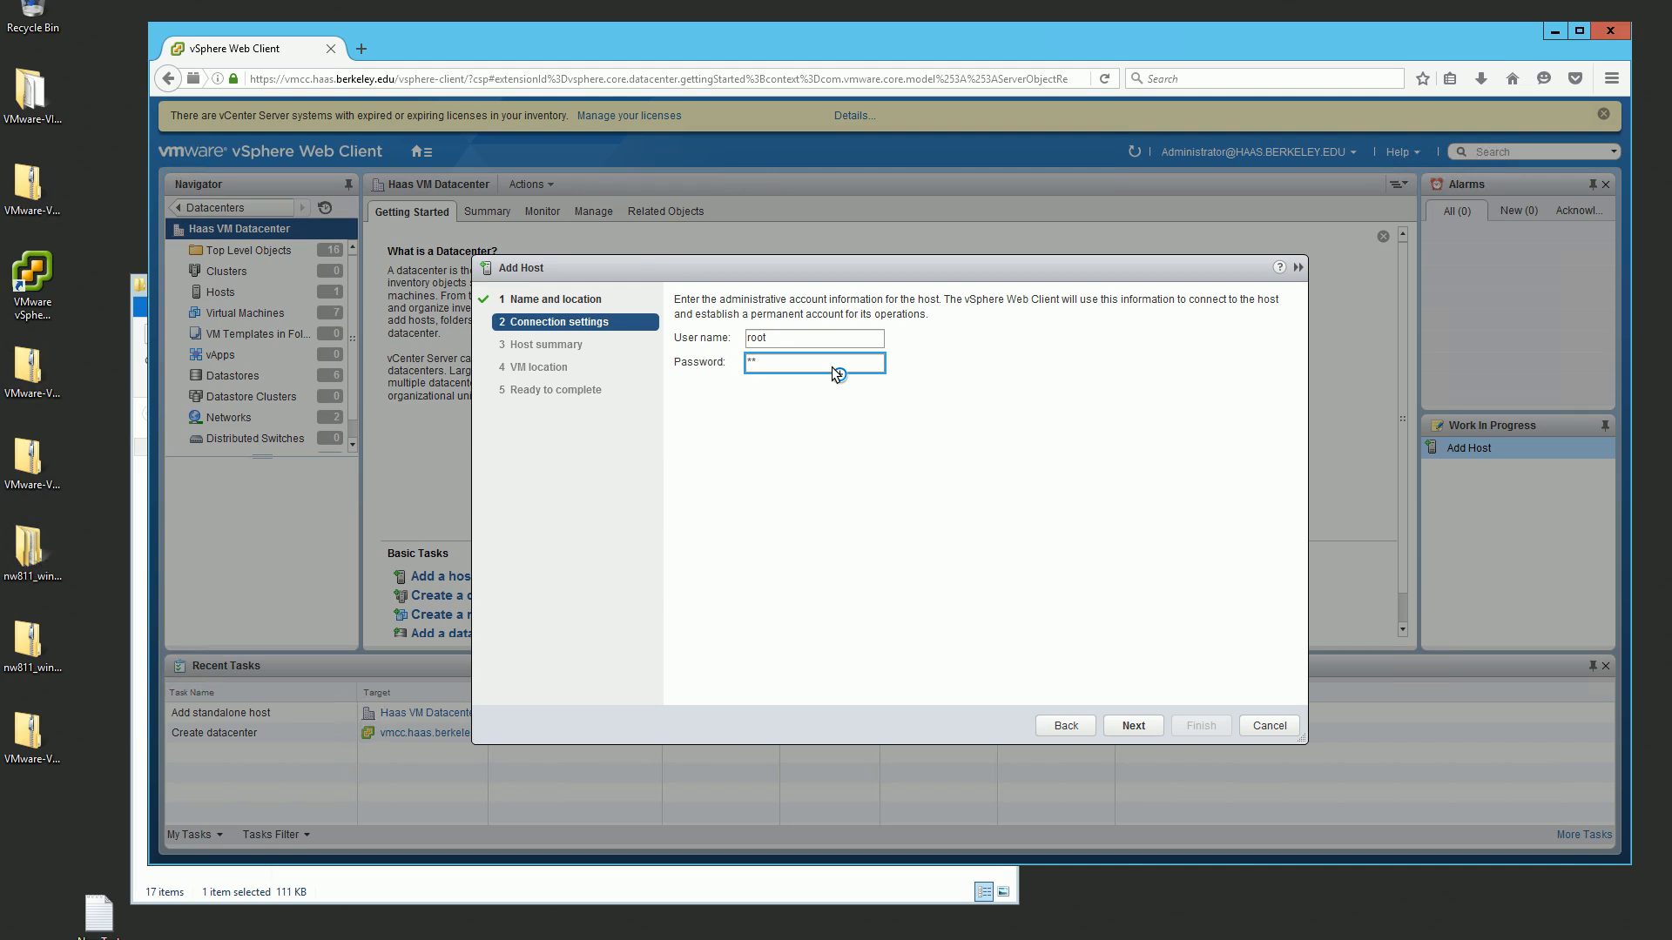
type("**")
left_click(1142, 717)
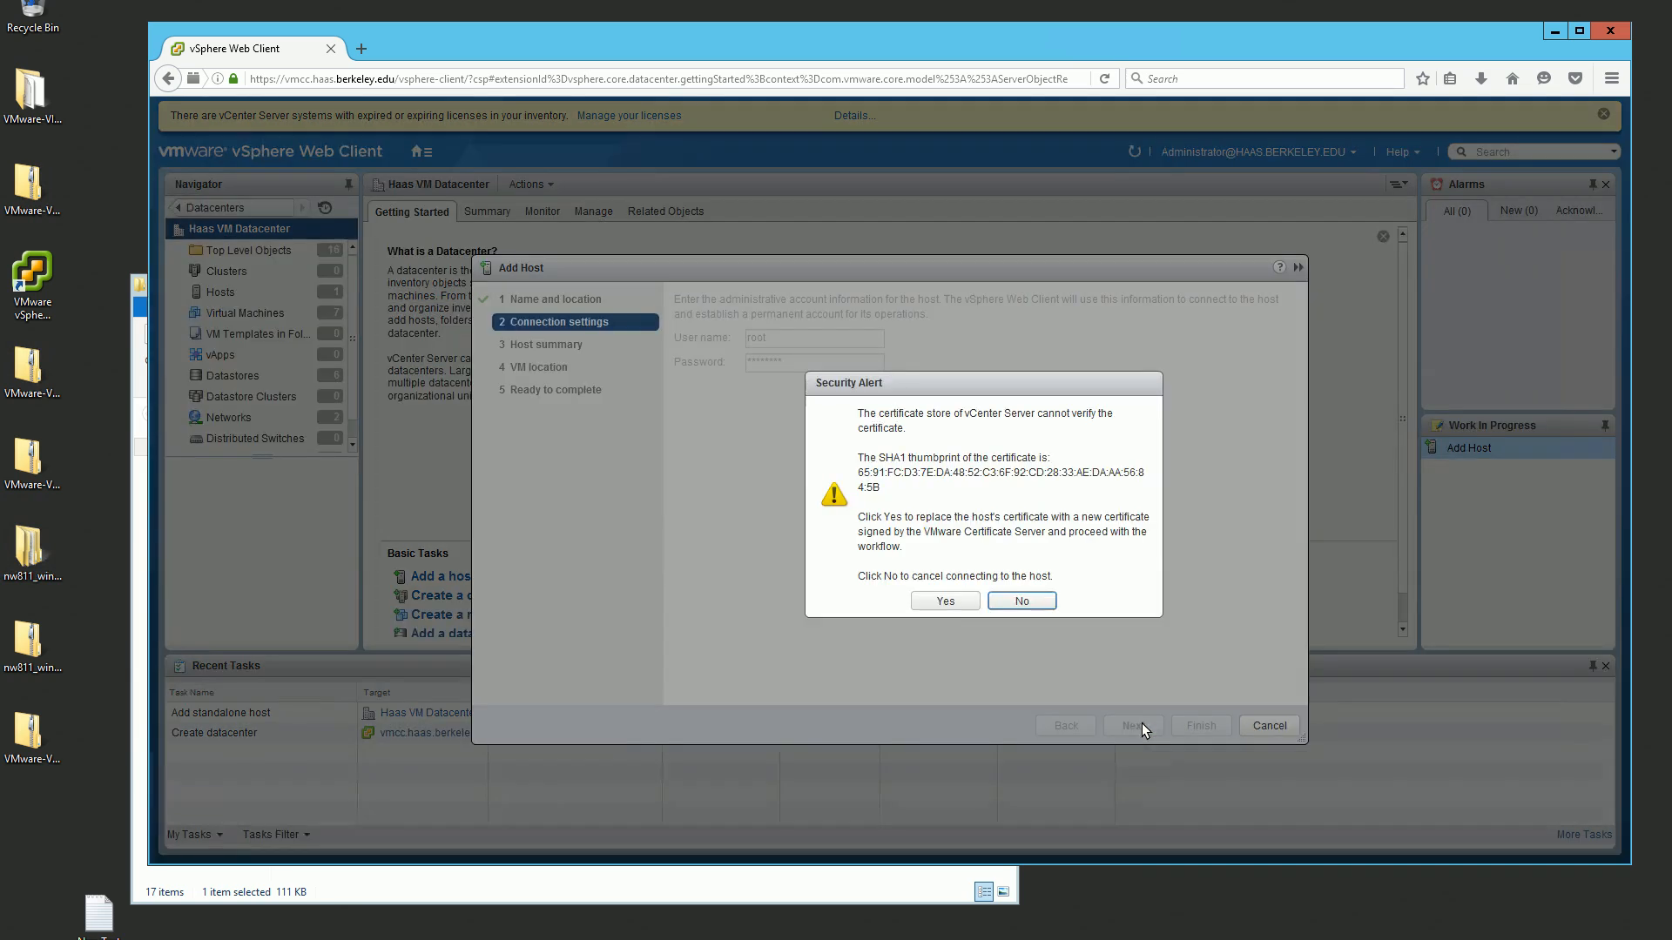
left_click(959, 599)
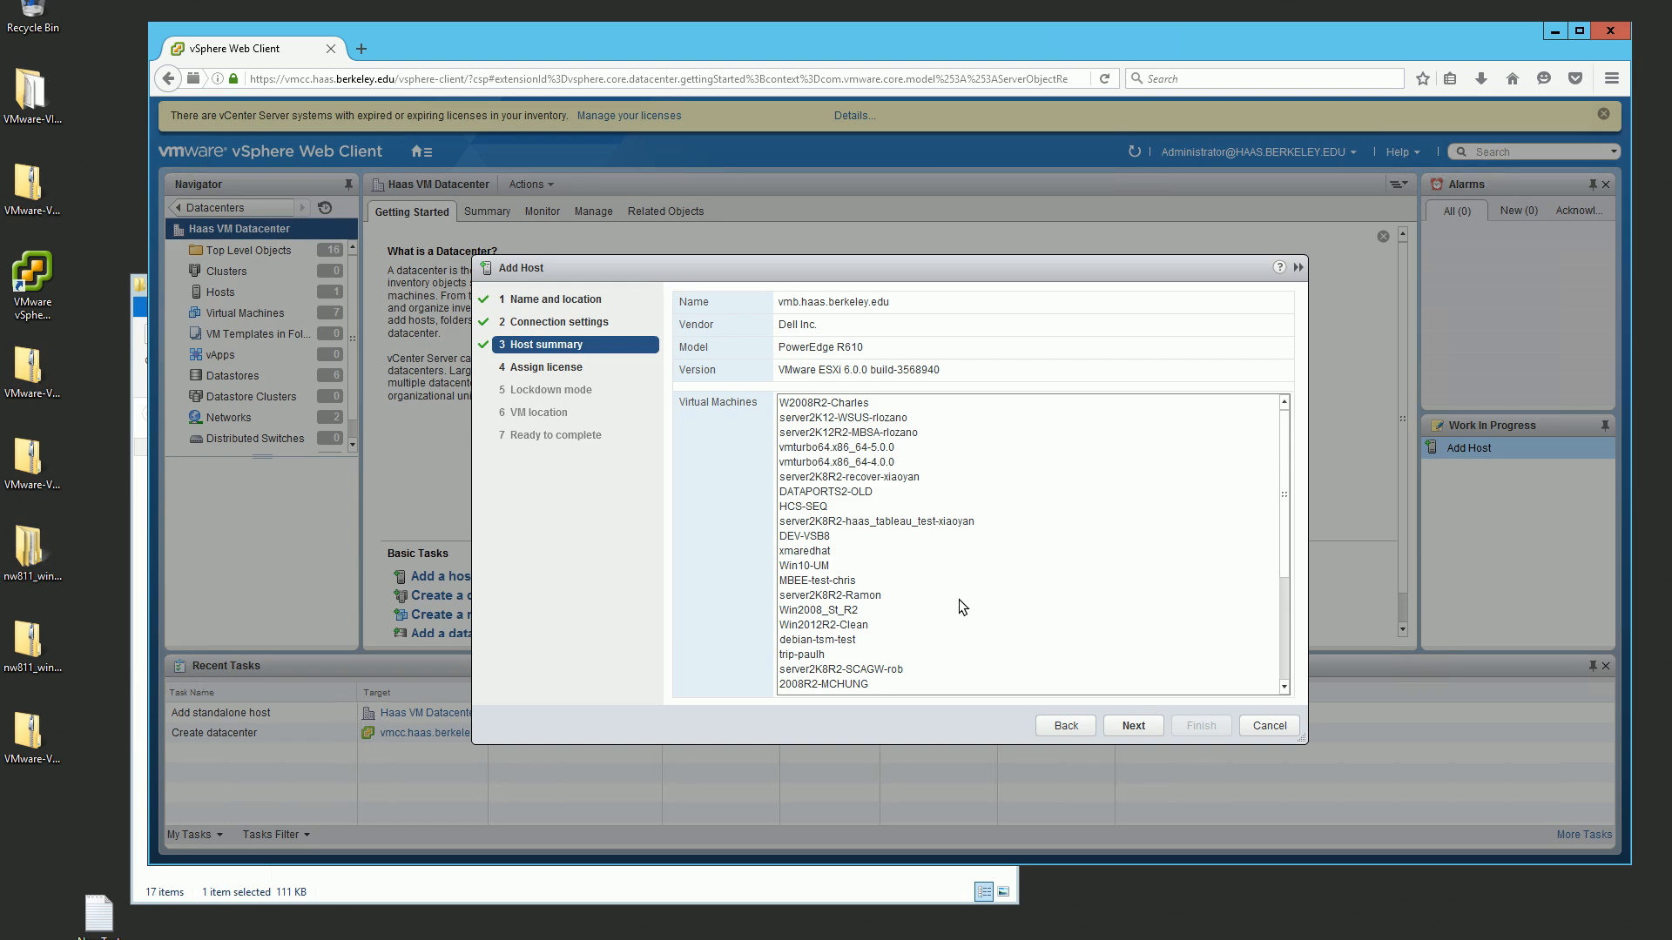
Step: Complete the vmb host addition using License 1, Disabled lockdown mode and Haas VM Datacenter as the VM location
left_click(1134, 730)
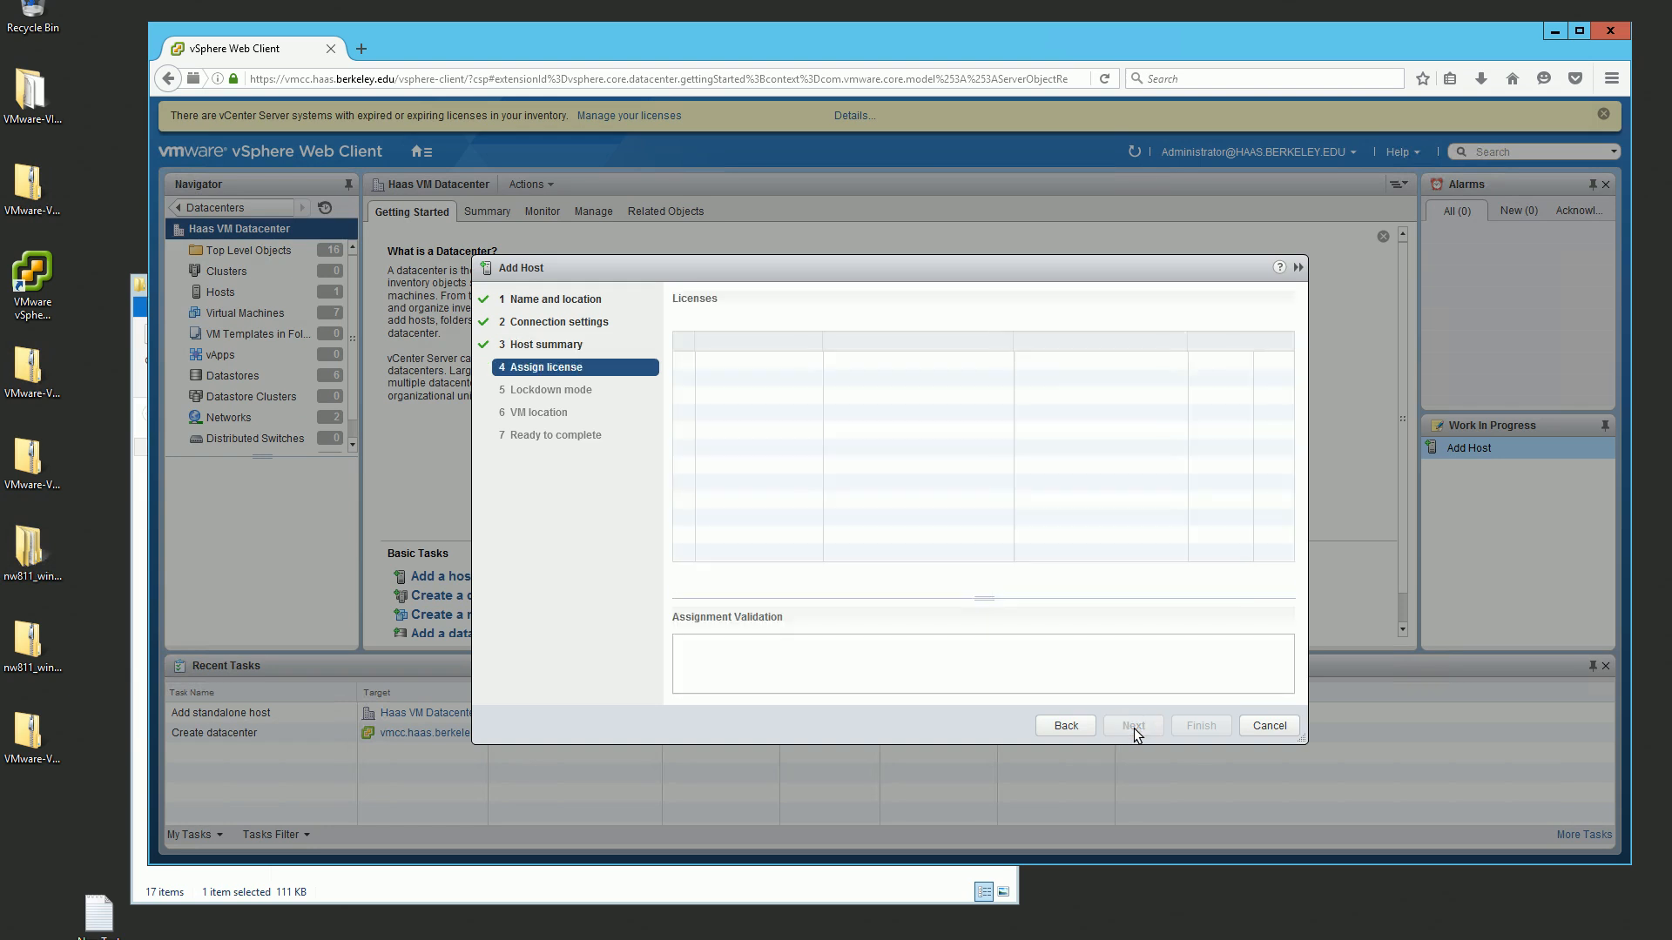
left_click(1133, 728)
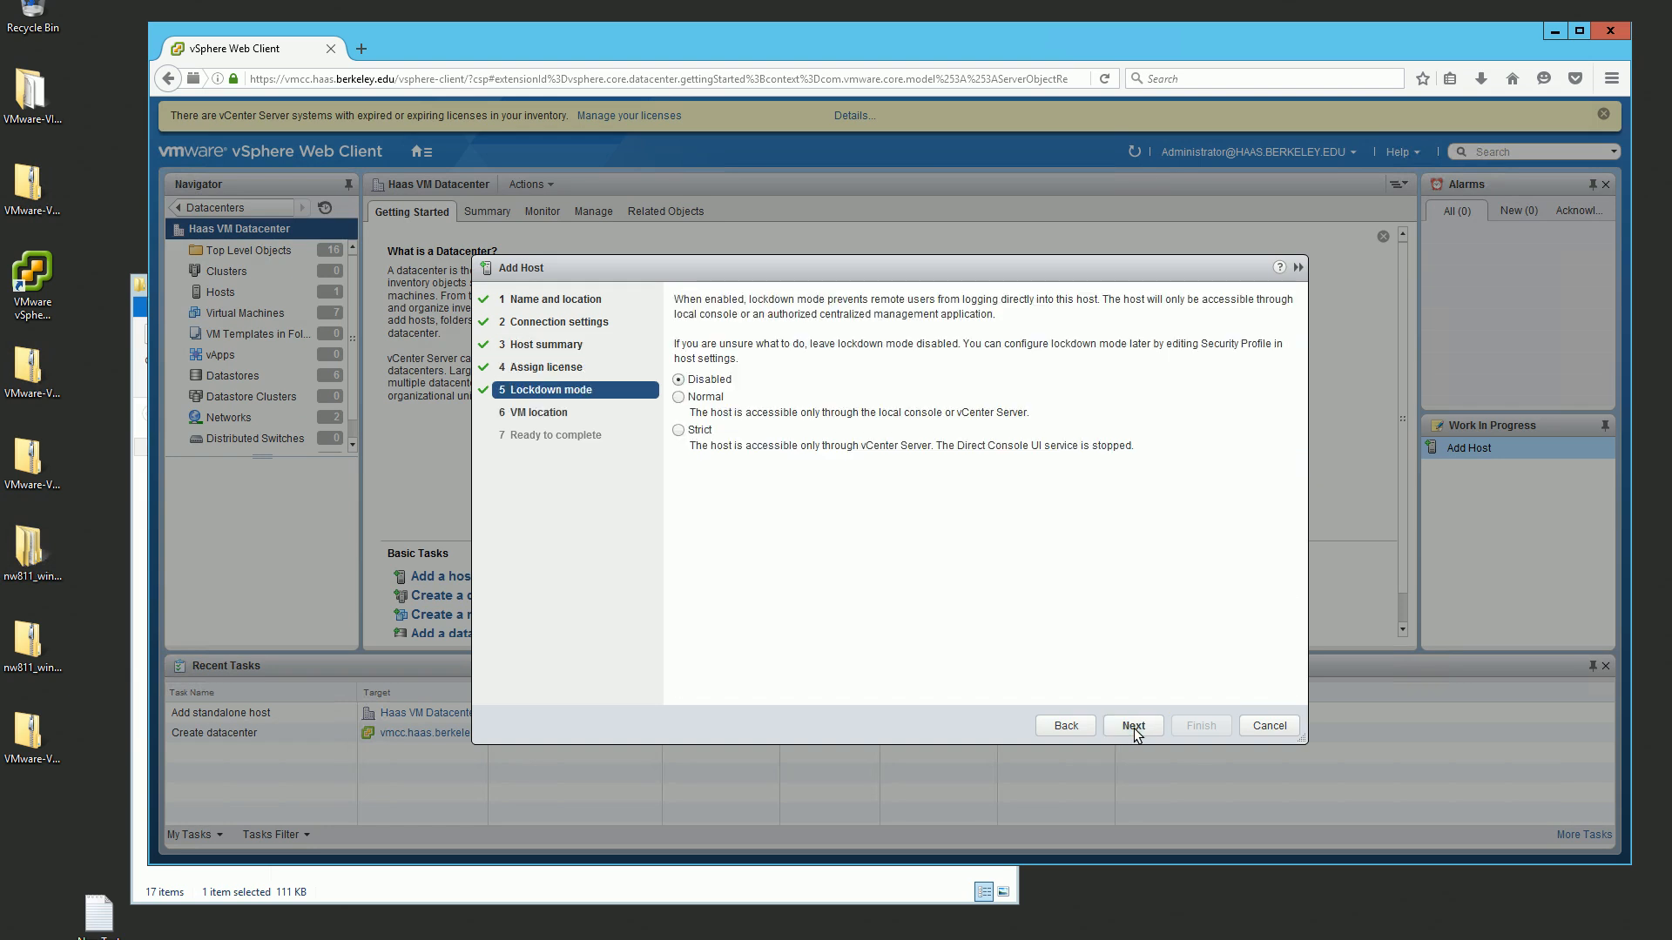
left_click(1134, 726)
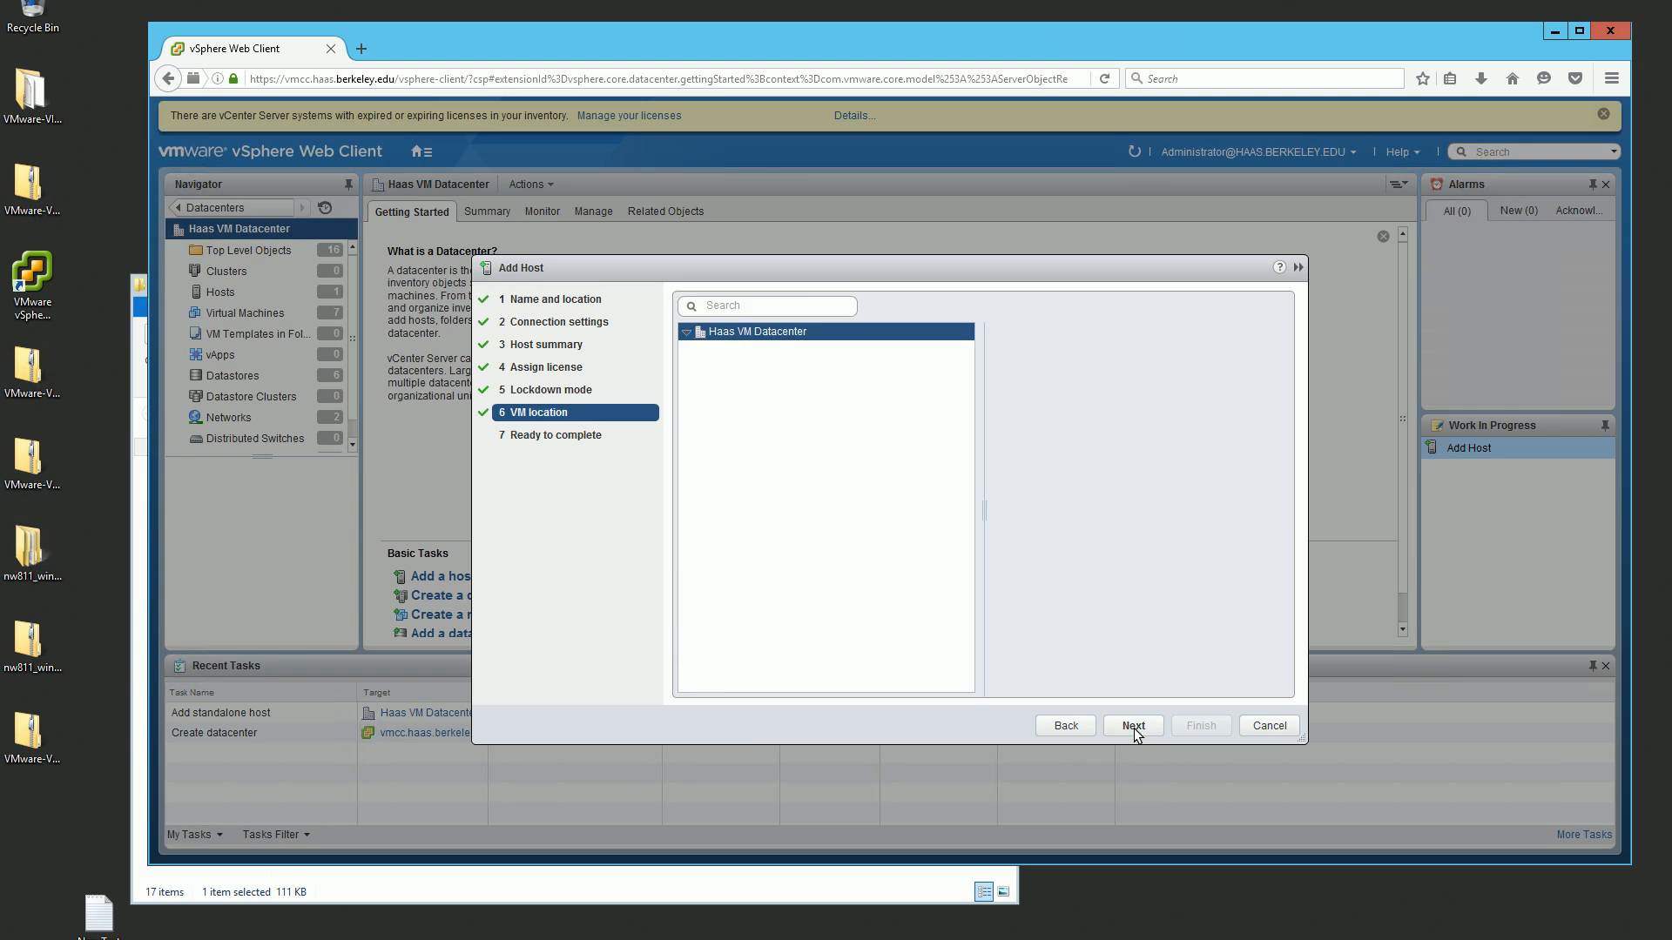
left_click(1133, 726)
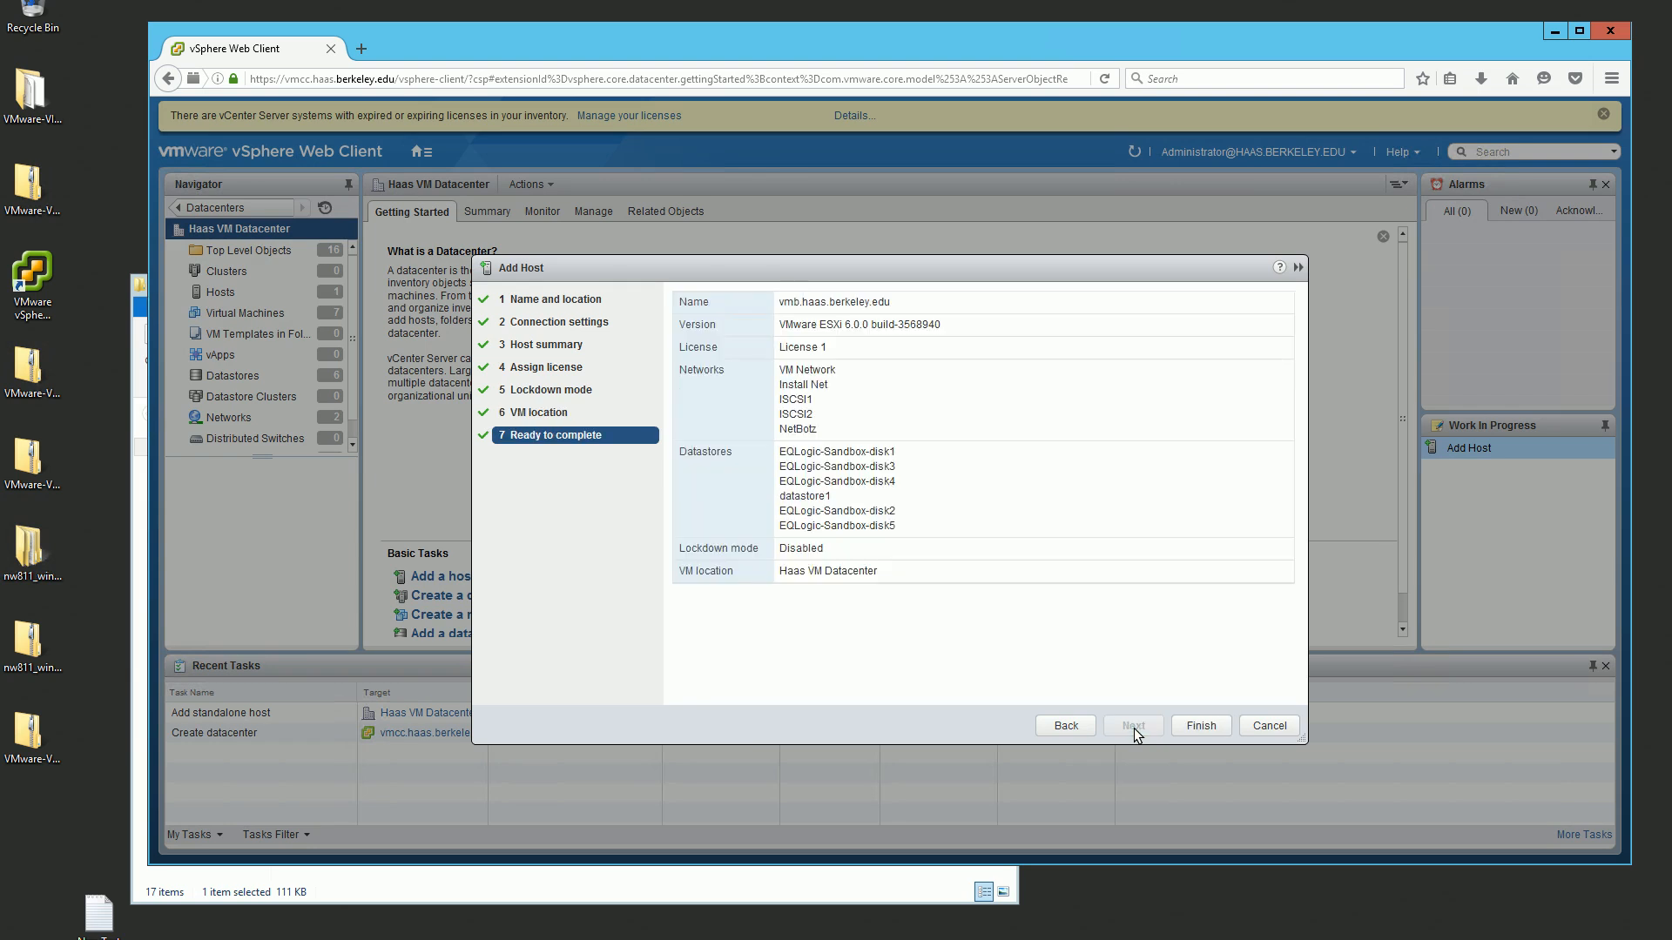
left_click(1201, 726)
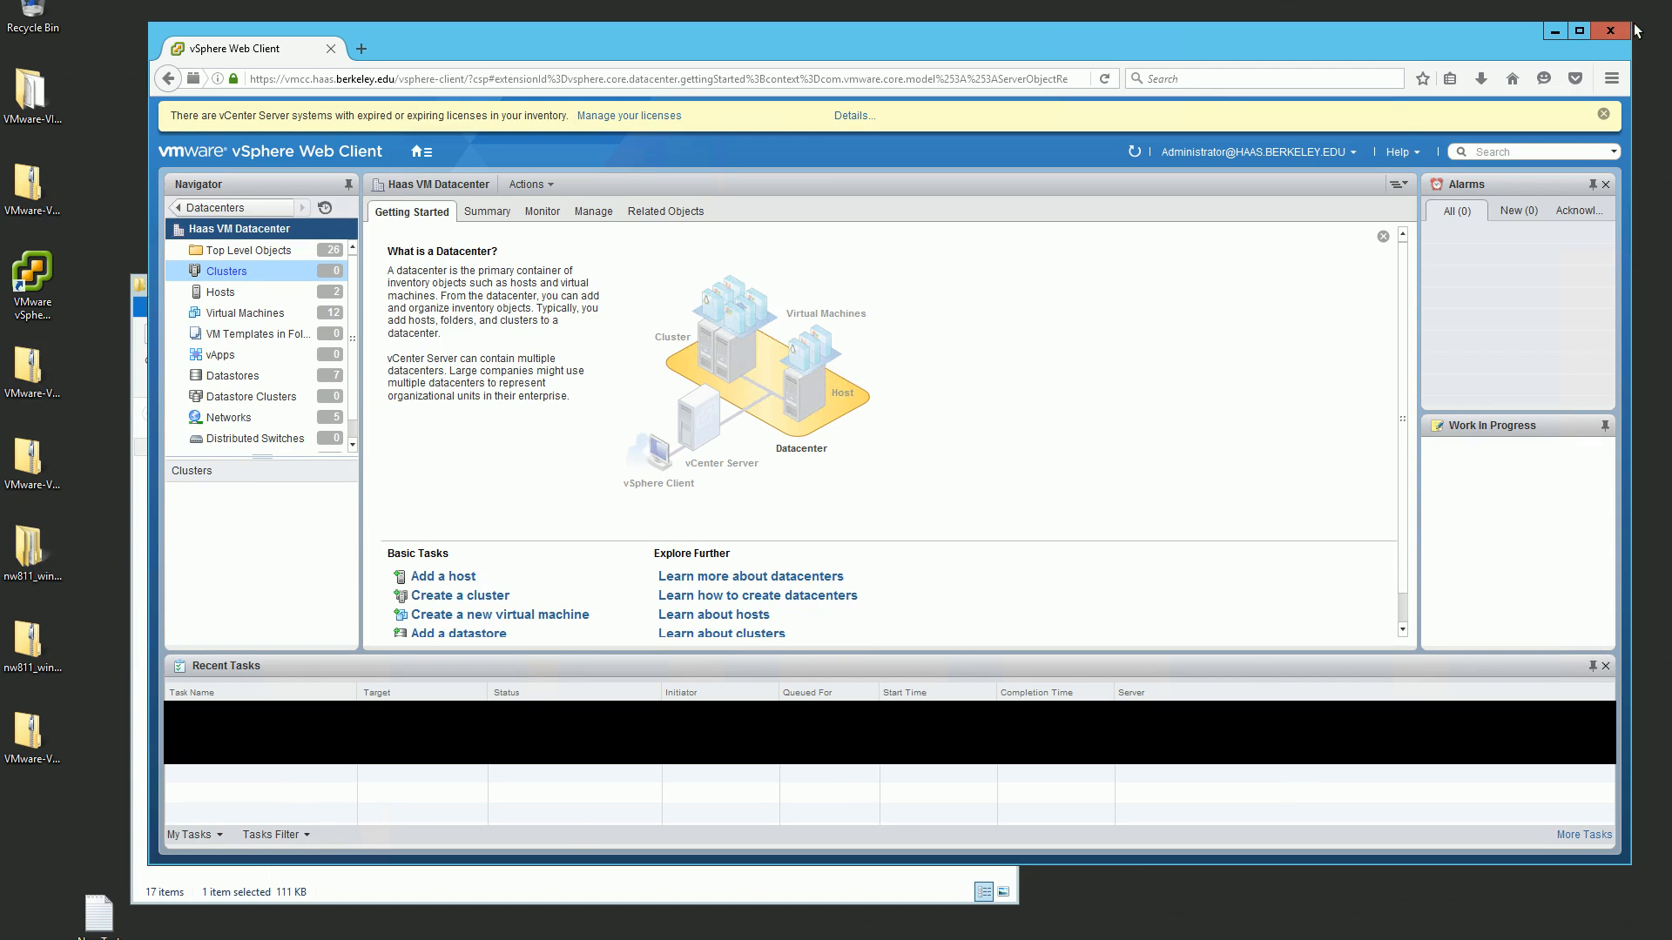
Step: Narrow the browser window slightly and list the datacenter's virtual machines and clusters
left_click_drag(1631, 34, 1605, 33)
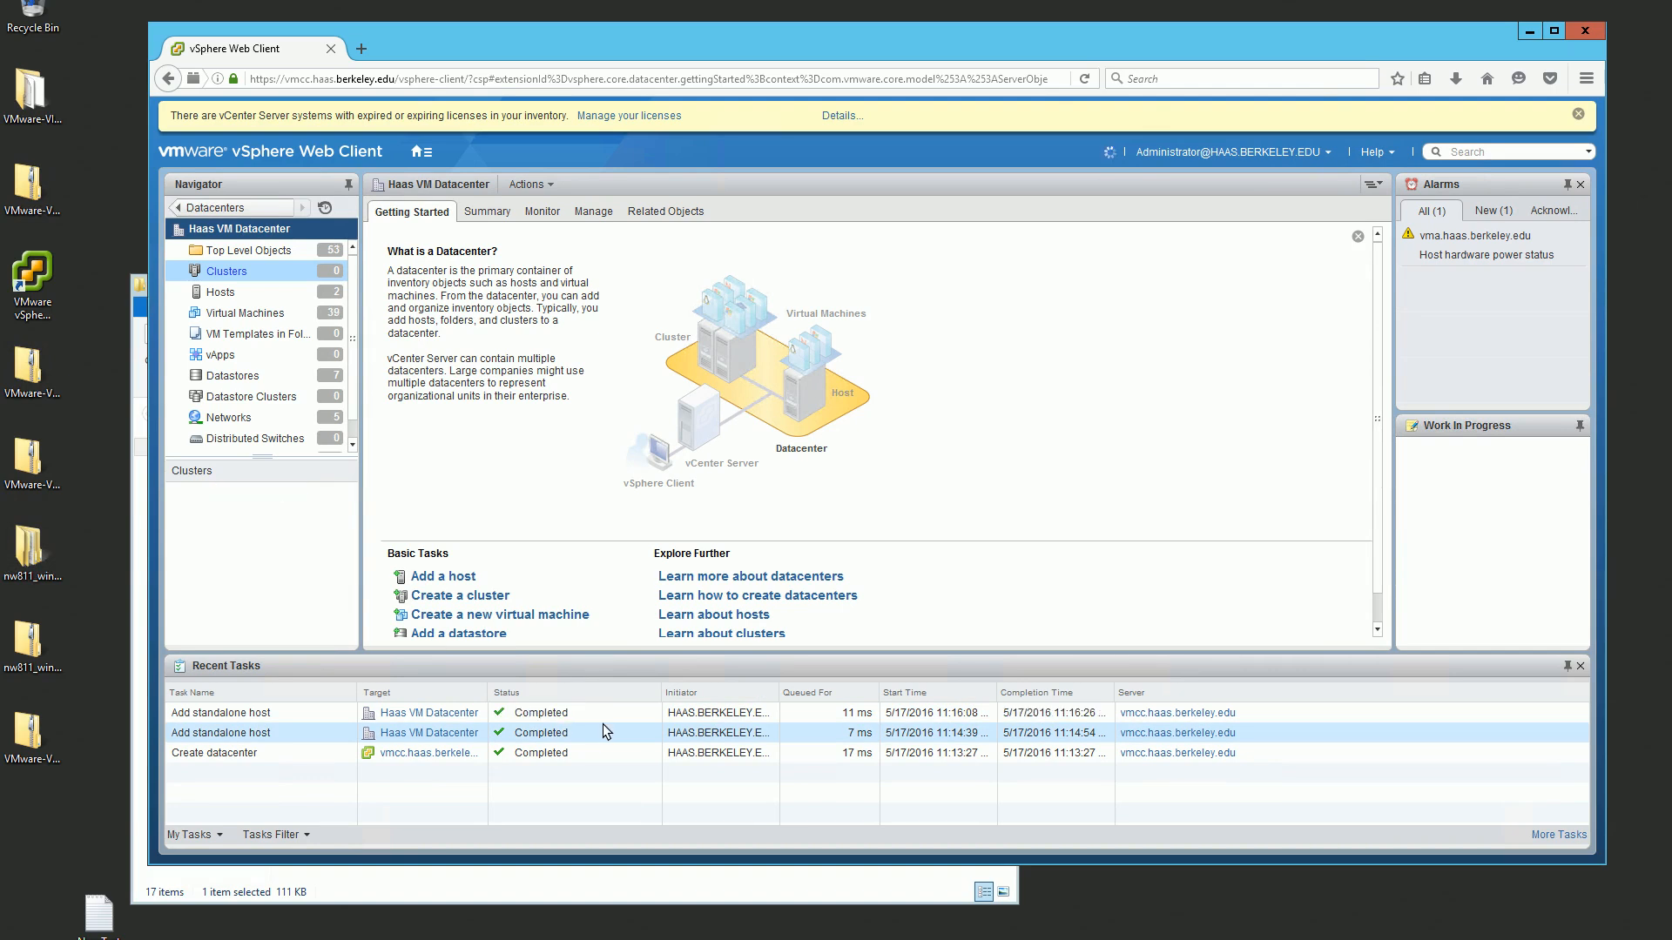
left_click(262, 315)
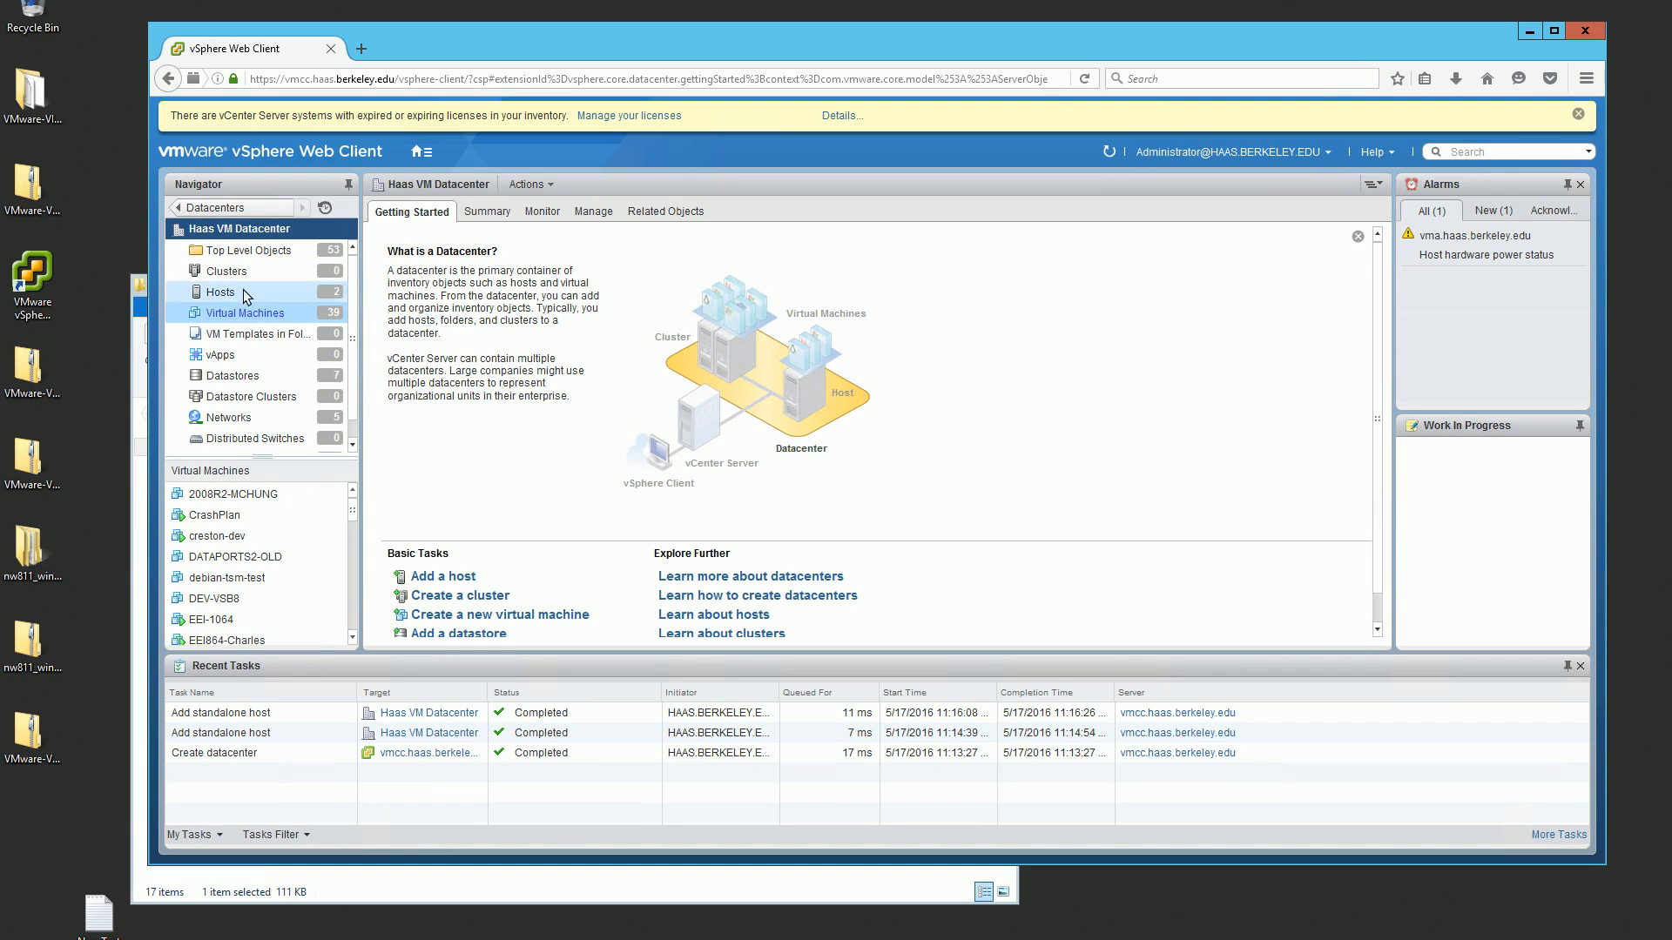
left_click(228, 271)
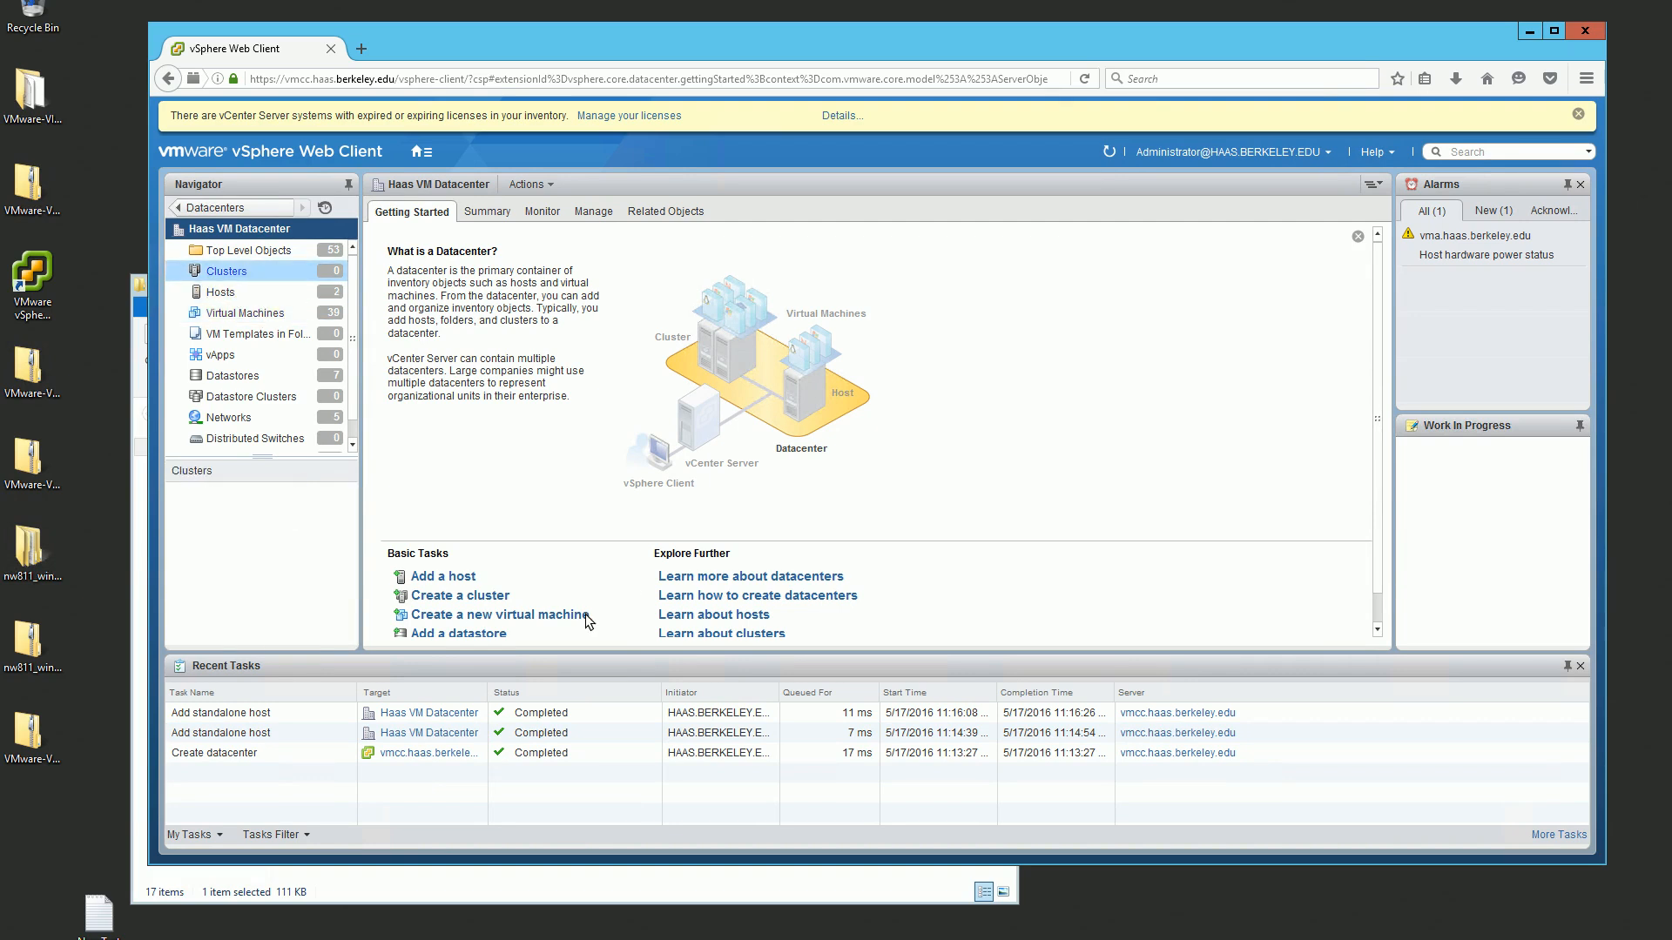
Step: Start a new cluster named SandBox in Haas VM Datacenter, with DRS turned on and kept at the Fully automated level
left_click(488, 597)
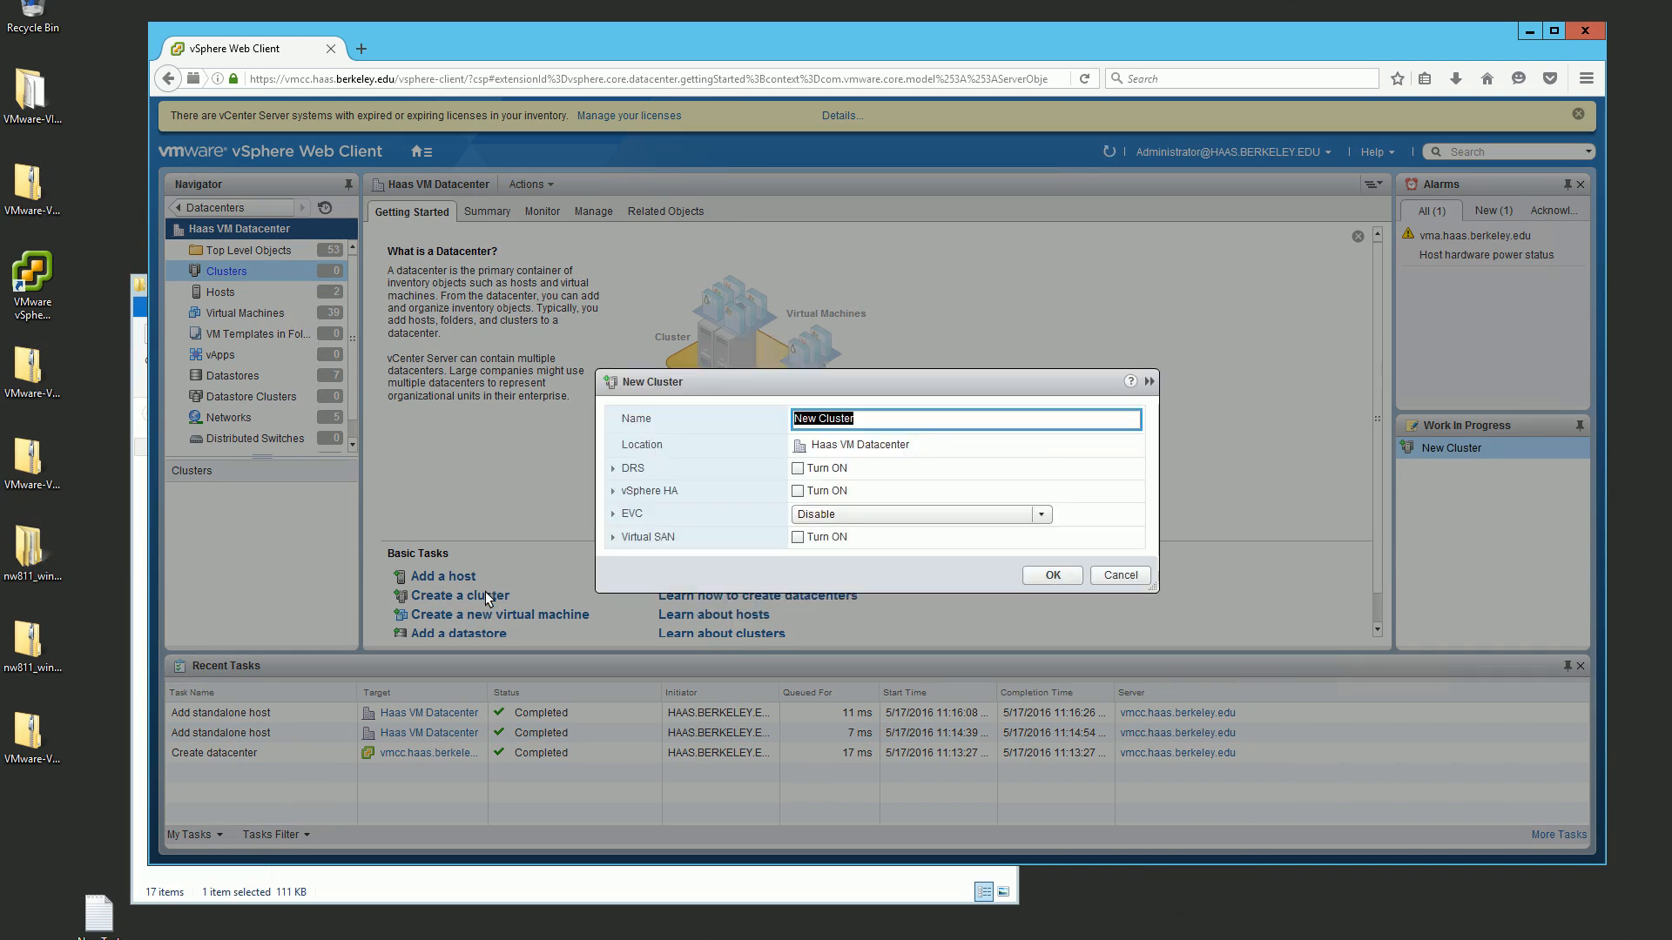
type("SandBox")
left_click(797, 468)
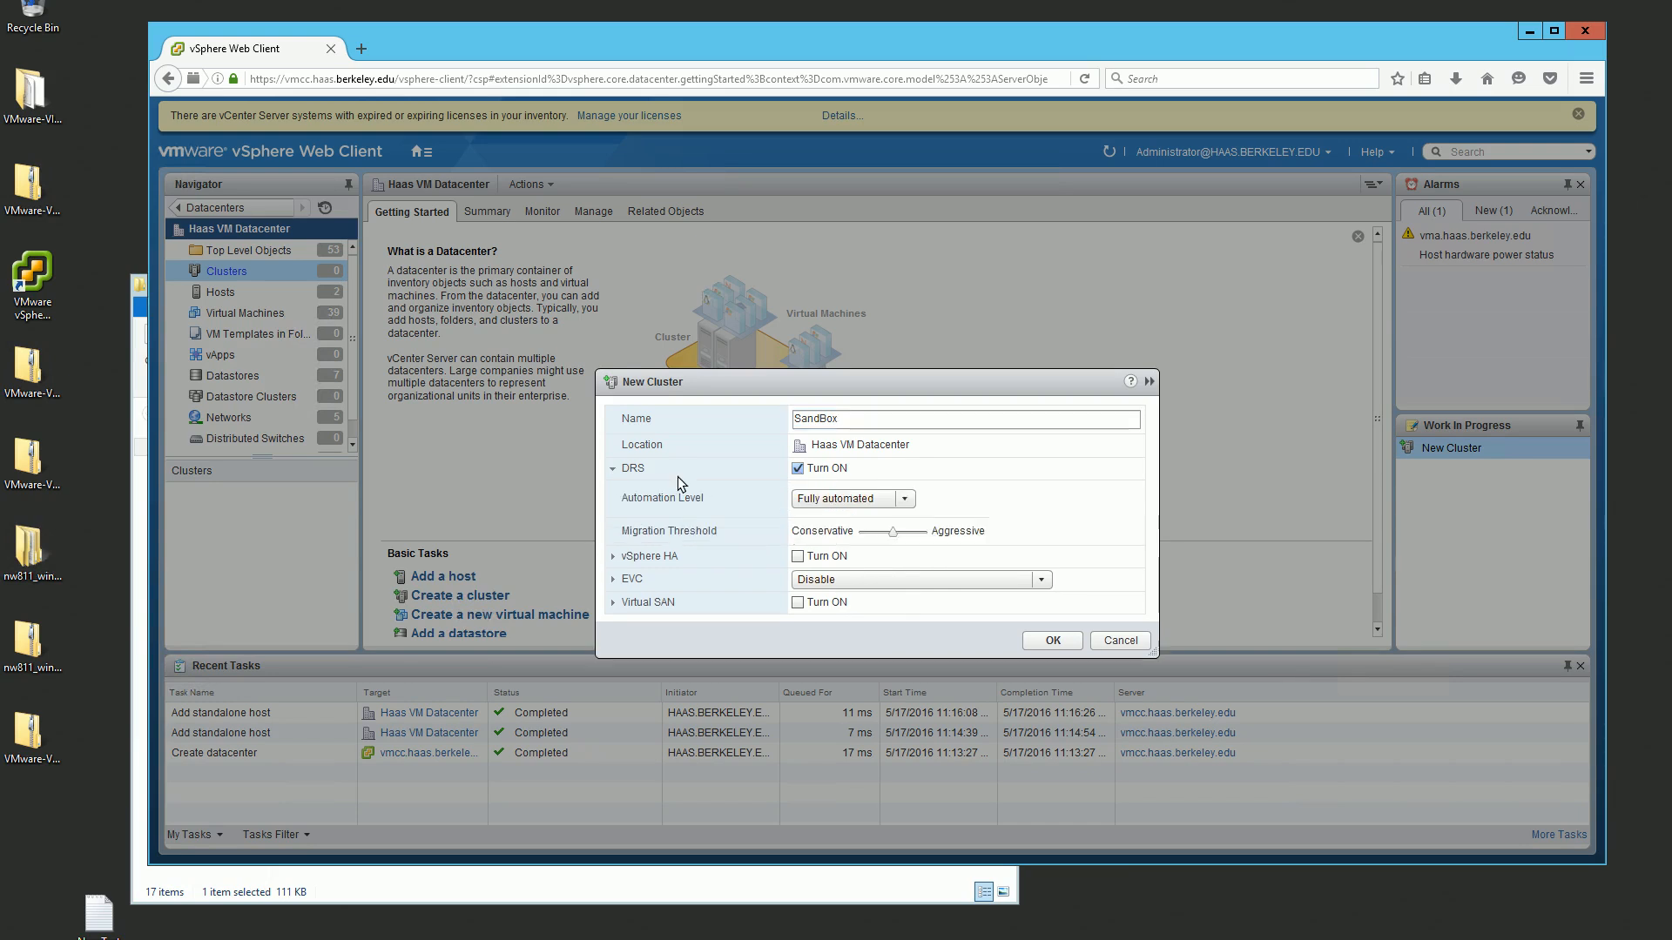
left_click(903, 499)
left_click(903, 501)
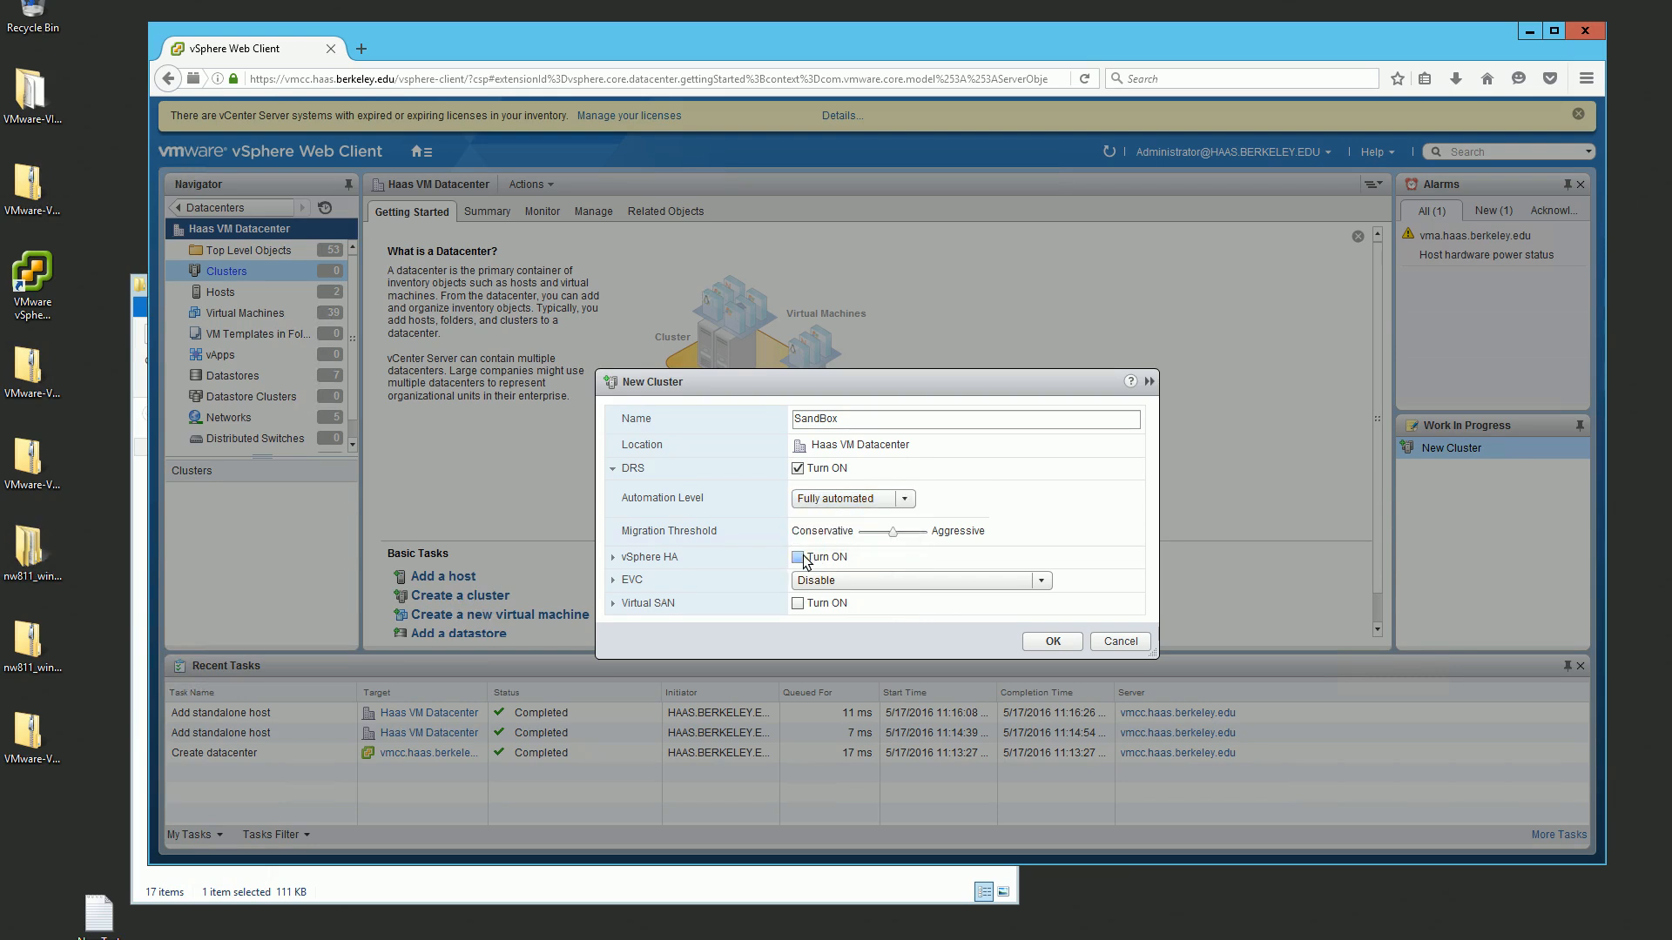
Step: Turn on vSphere HA, set EVC to Intel "Penryn" Generation, and create the cluster
left_click(797, 557)
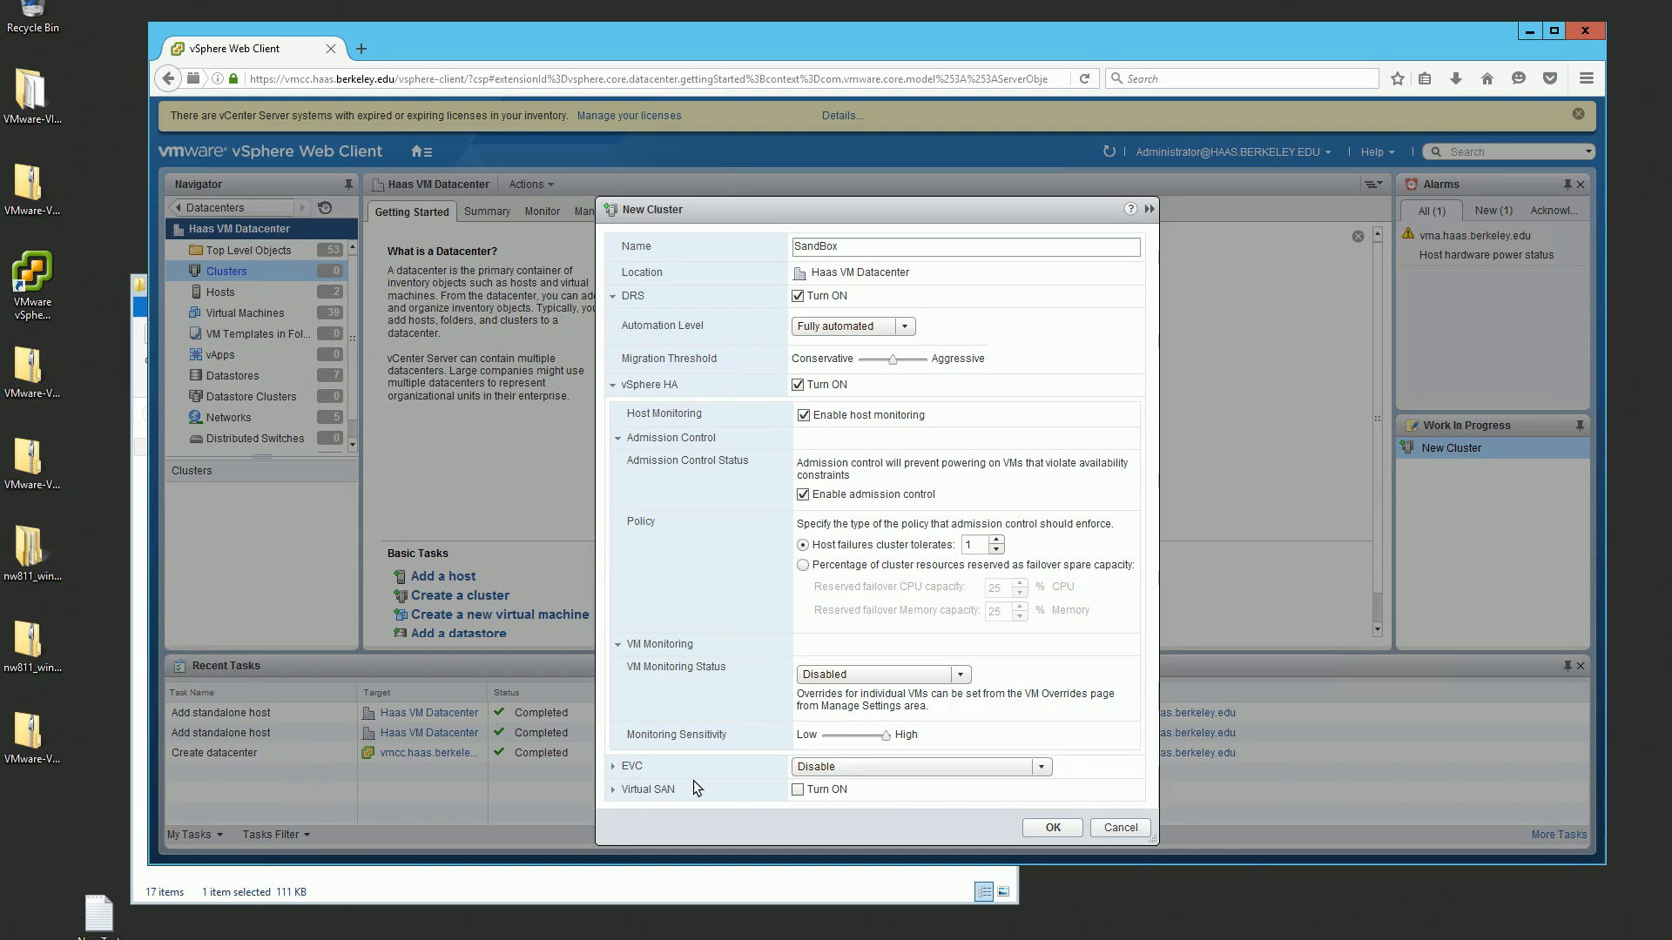
left_click(838, 768)
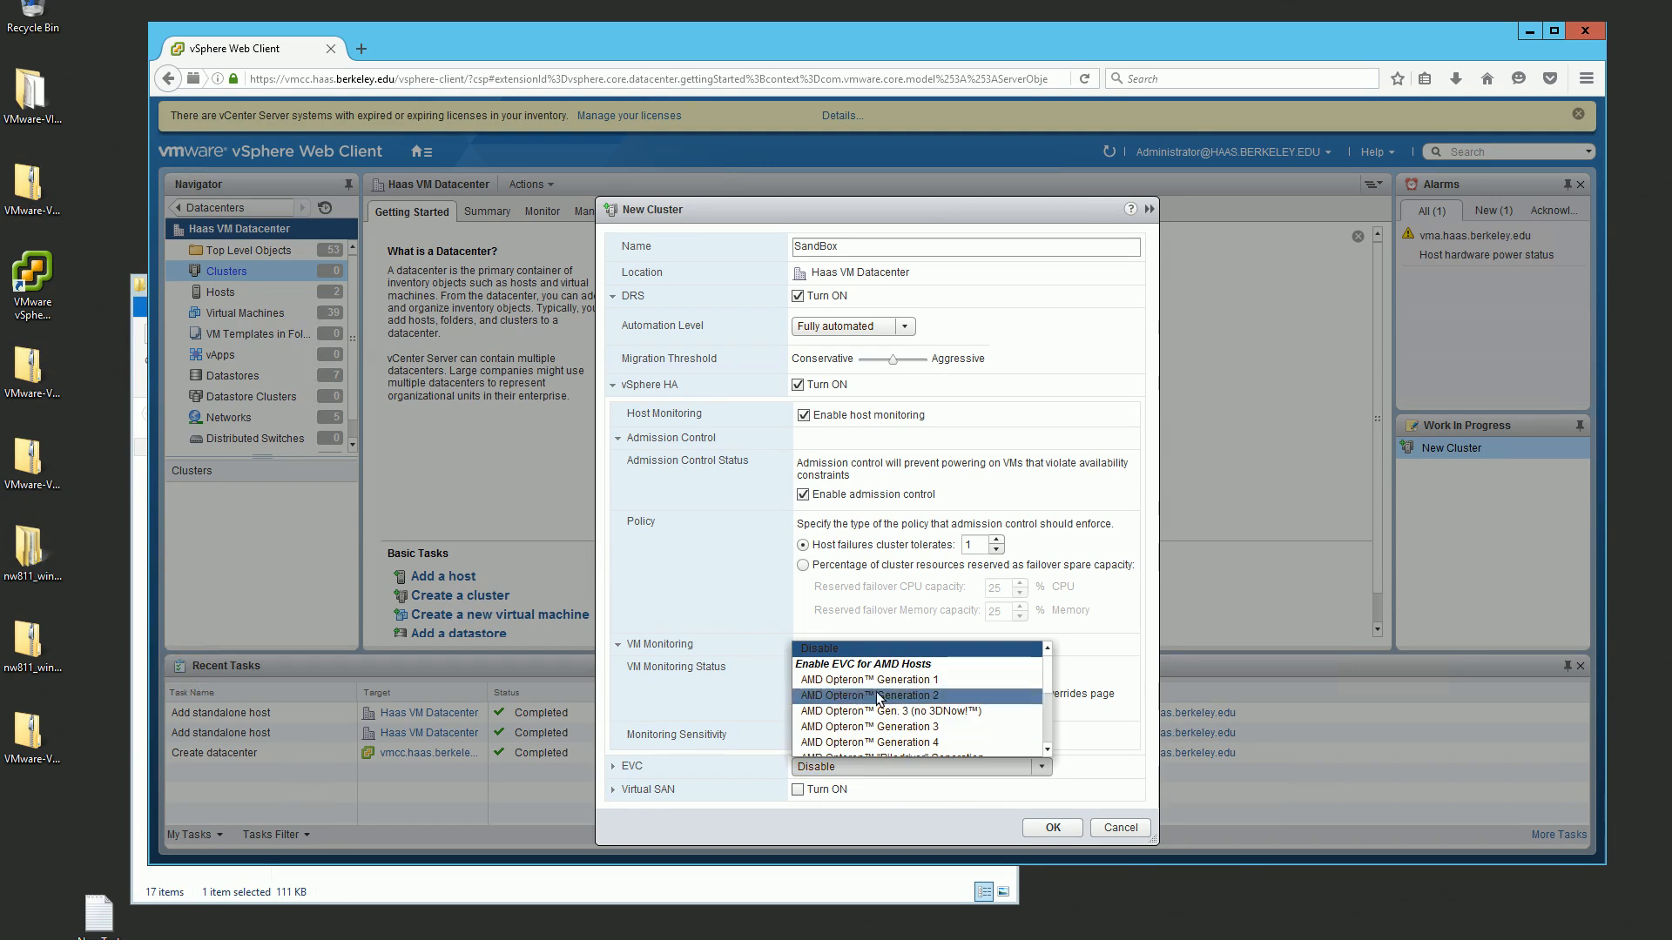
scroll(888, 700, "down", 4)
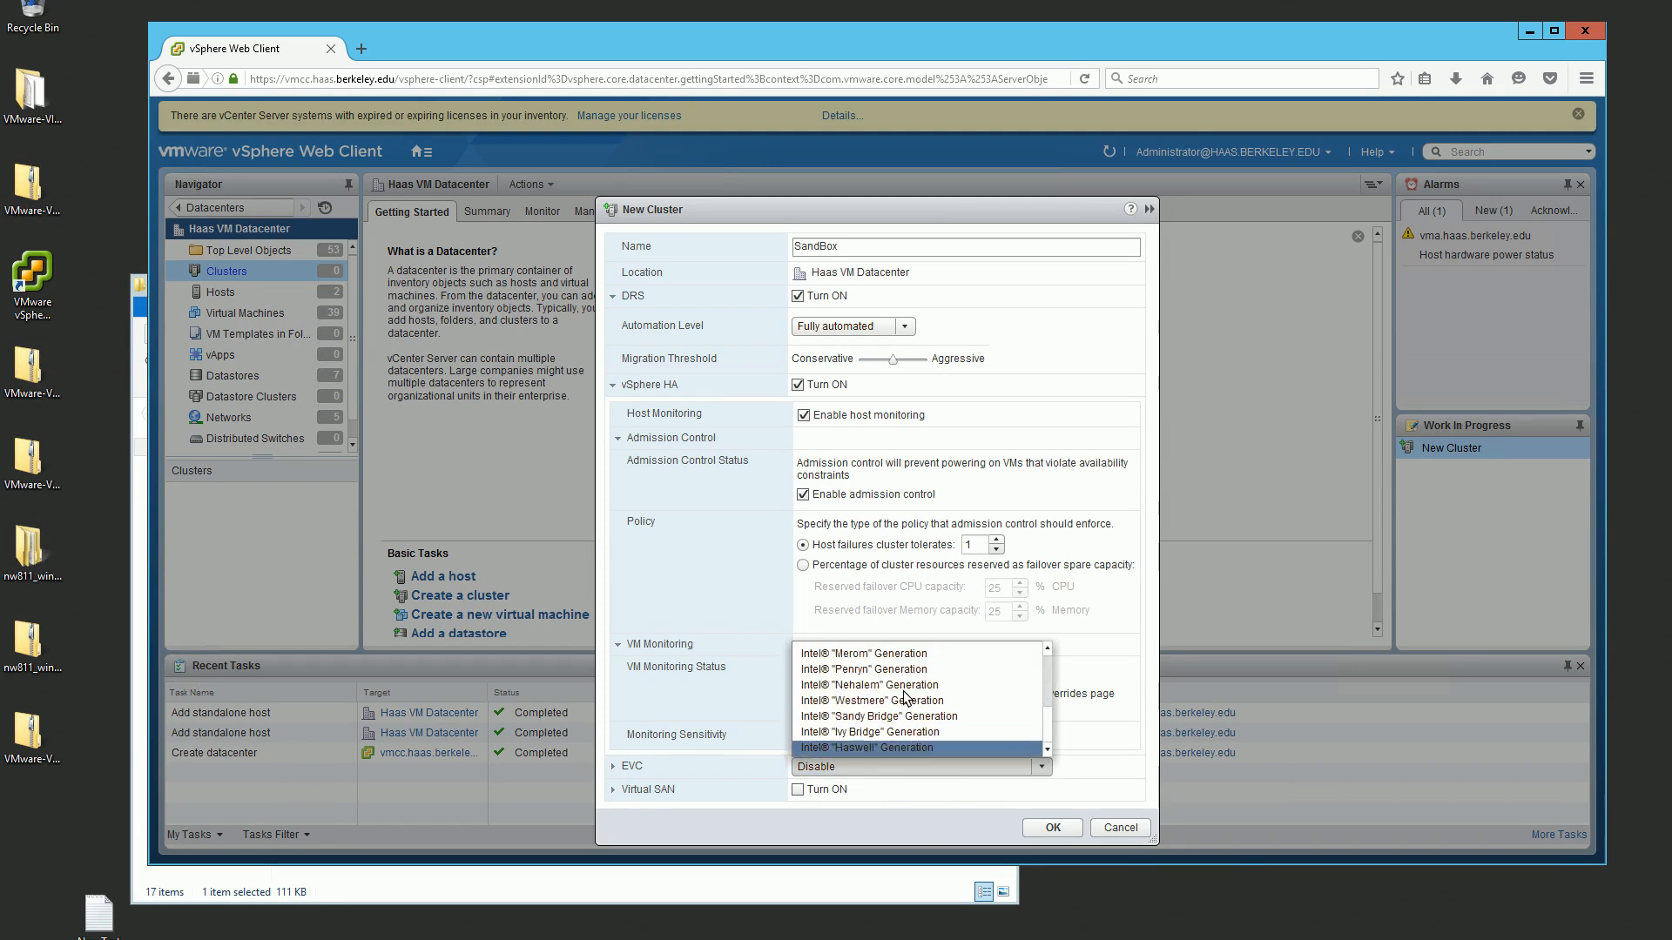
left_click(903, 676)
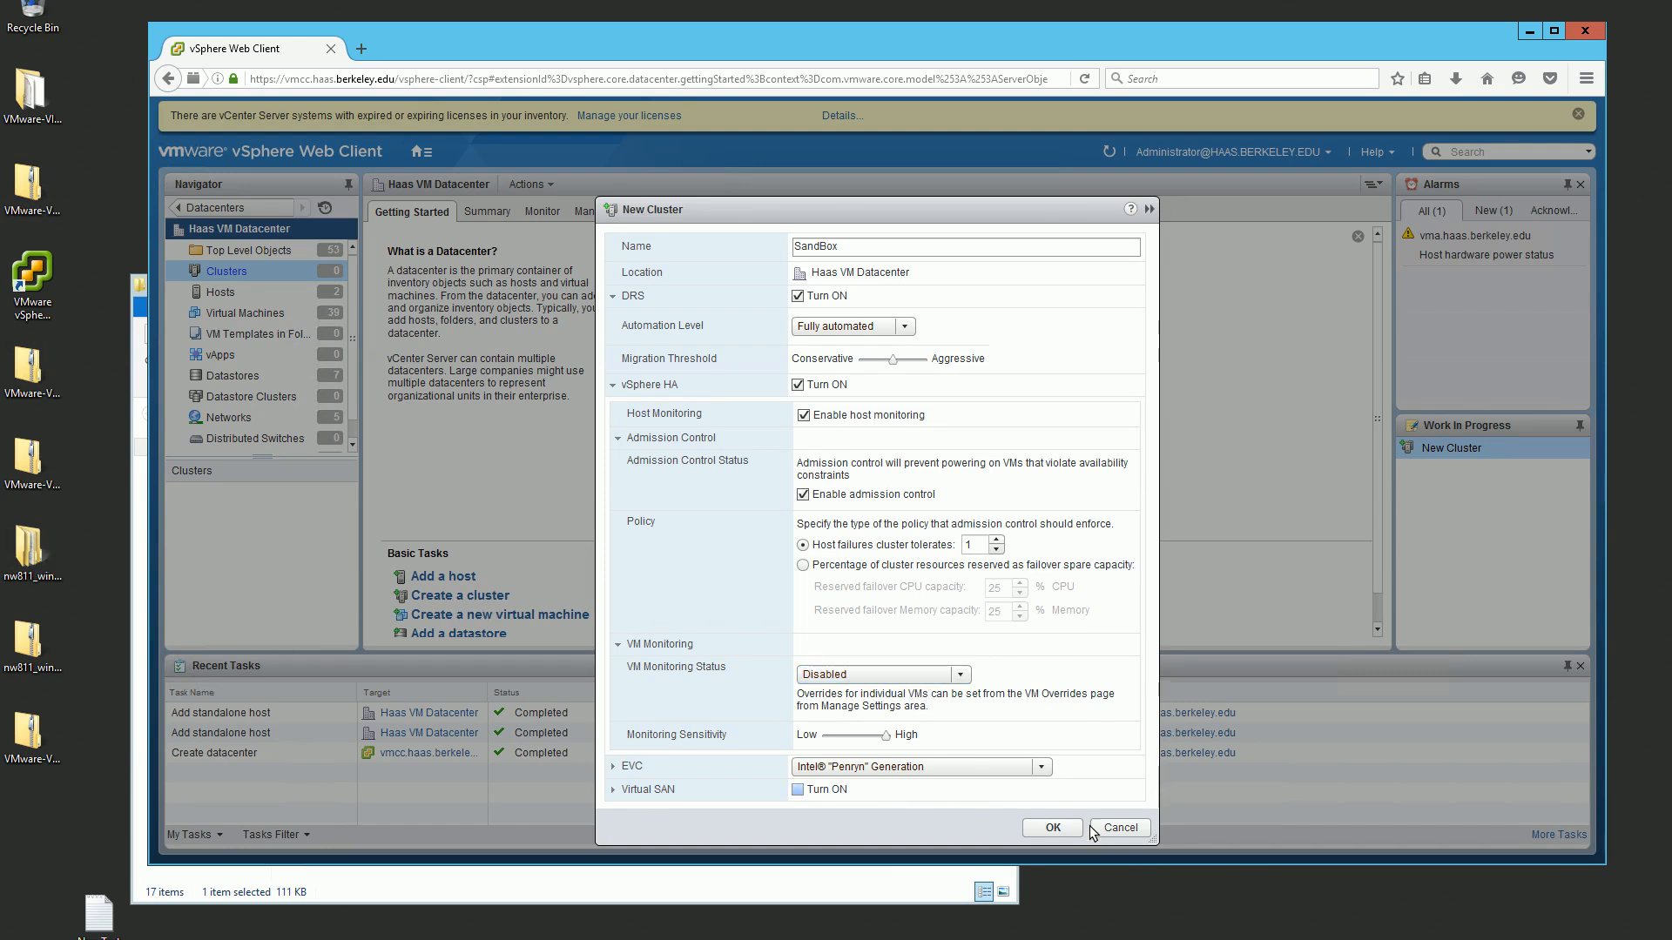
left_click(1051, 827)
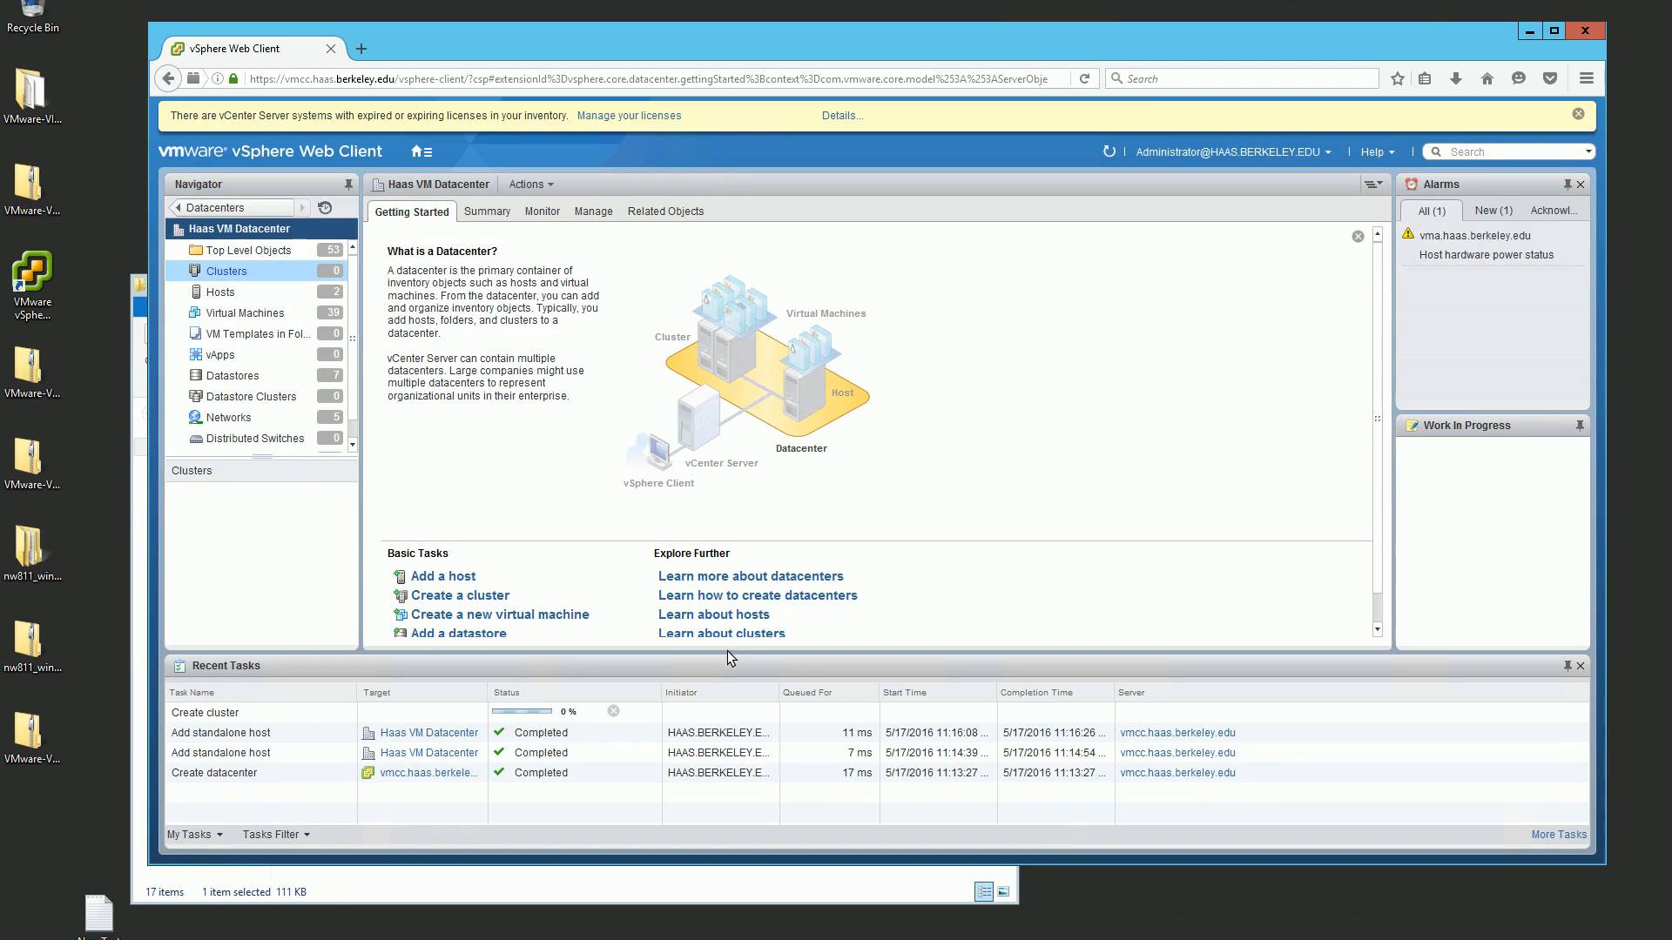